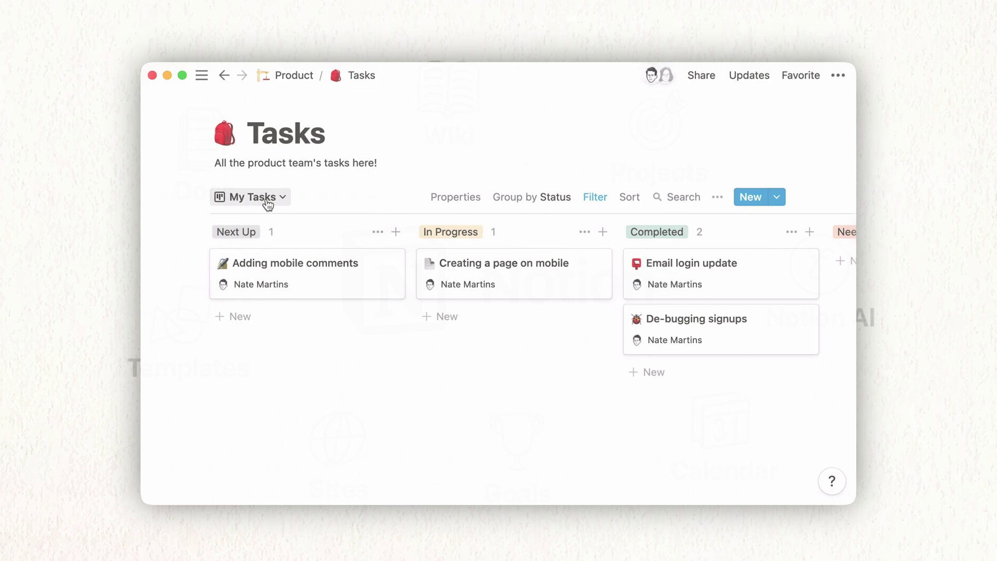
Switch the Tasks board from My Tasks to the By Priority view
left_click(265, 204)
left_click(256, 297)
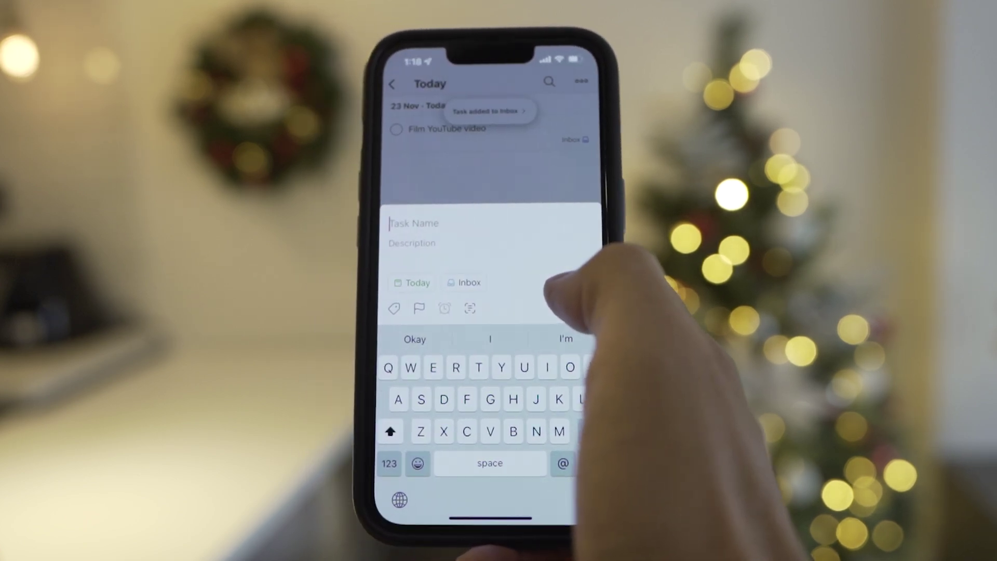
Close the quick-add sheet once 'Film YouTube video' is added to today's tasks
left_click(558, 203)
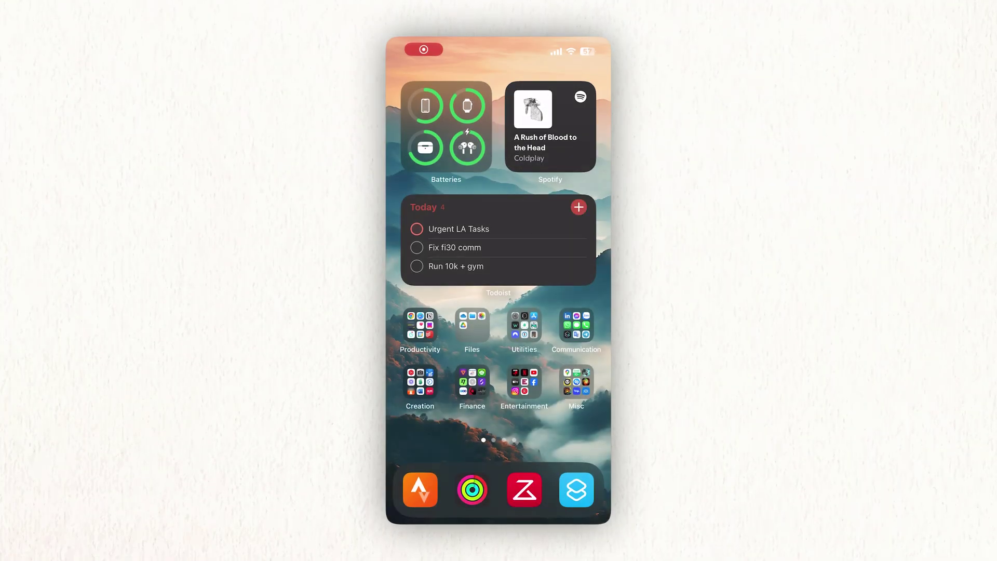
Create the task 'Film 2x videos' with an 'every monday' repeating schedule
left_click(578, 207)
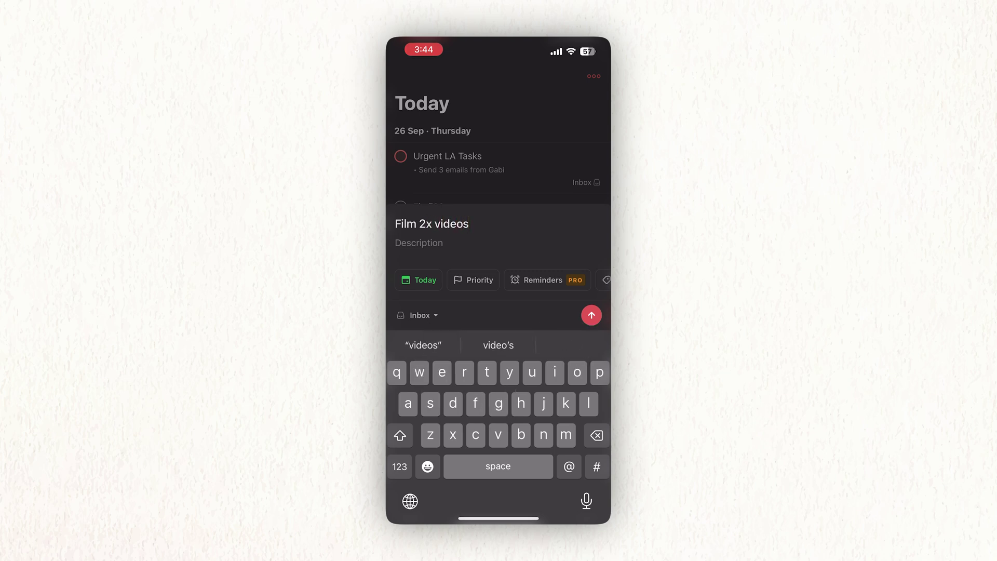
left_click(418, 280)
left_click(467, 194)
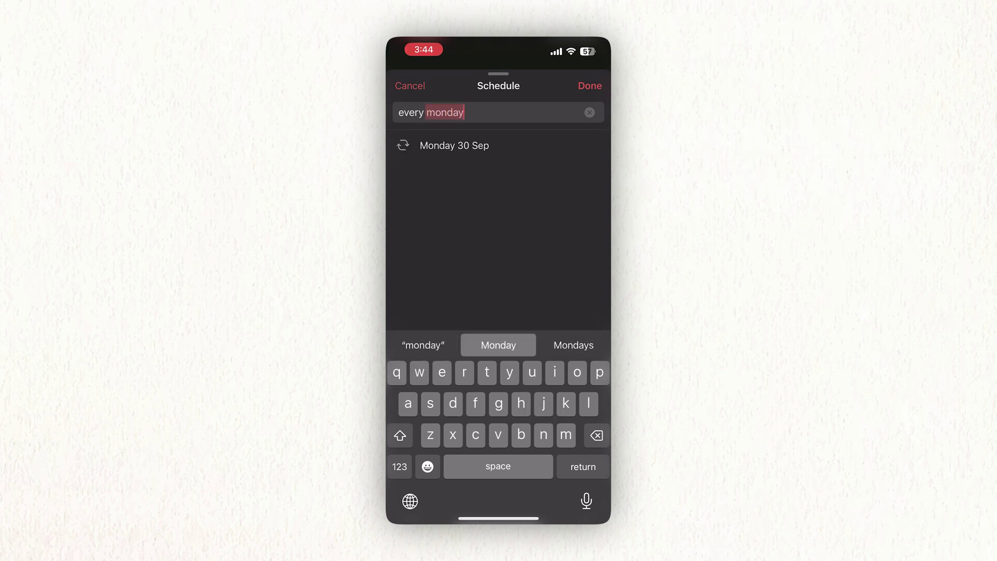
key("Return")
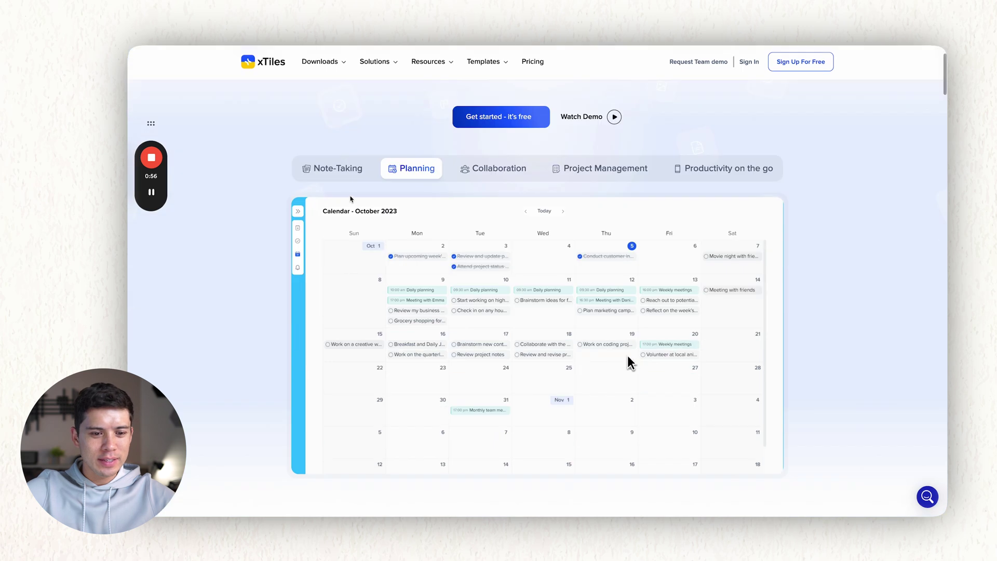
Step through the Note-Taking, Planning, Collaboration, Project Management and Productivity on the go demos
scroll(349, 196, "down", 2)
left_click(341, 173)
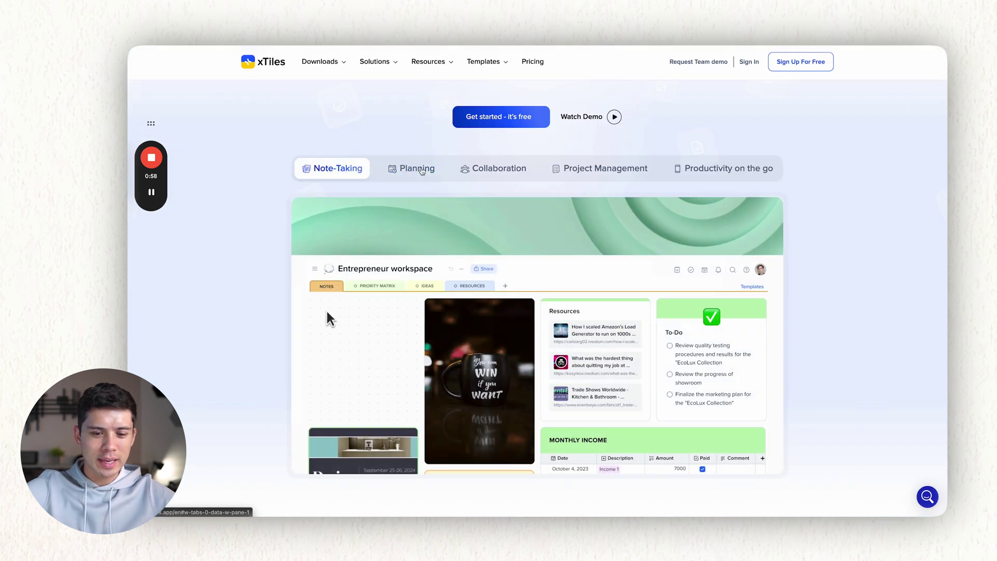
left_click(421, 172)
left_click(498, 168)
left_click(591, 169)
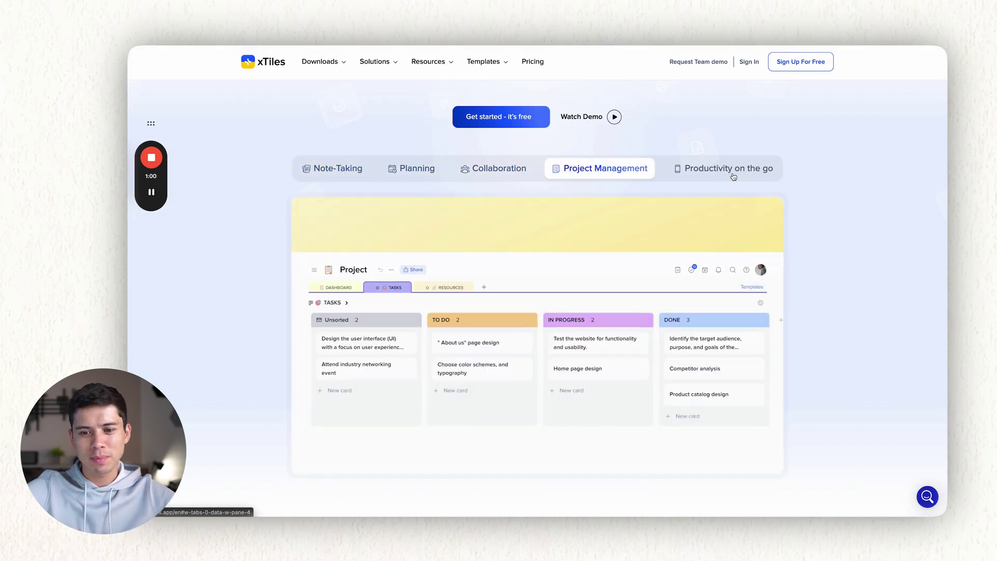
left_click(731, 171)
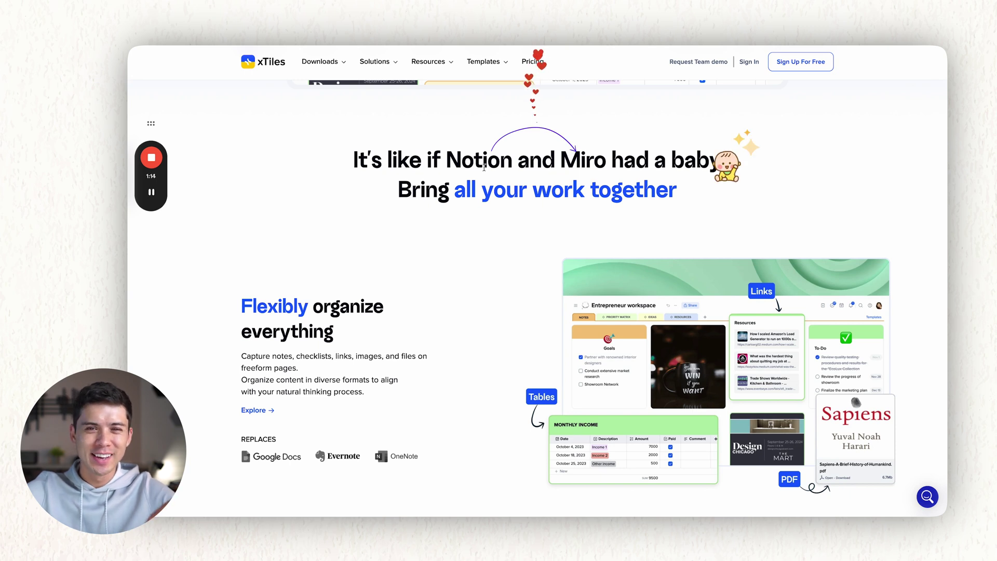
Scroll down to the 'Flexibly organize everything' section and briefly highlight its heading
scroll(484, 167, "down", 1)
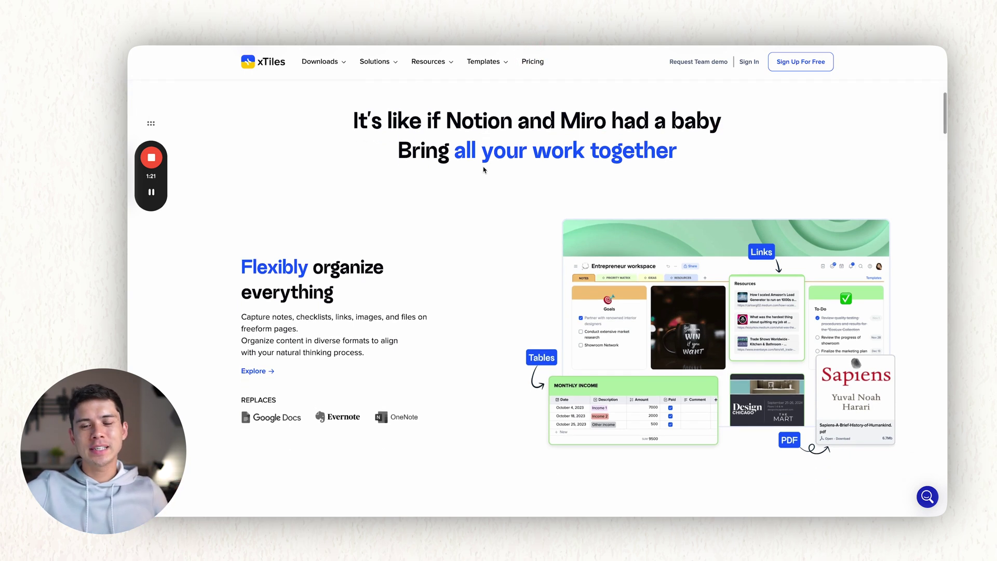
scroll(433, 181, "down", 1)
left_click_drag(241, 208, 344, 247)
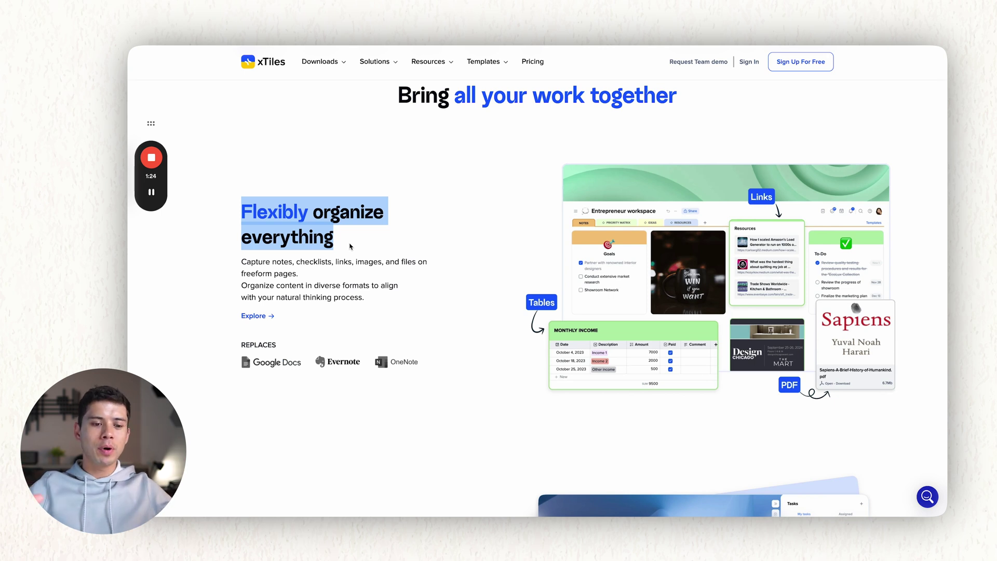
left_click(351, 246)
scroll(350, 236, "down", 1)
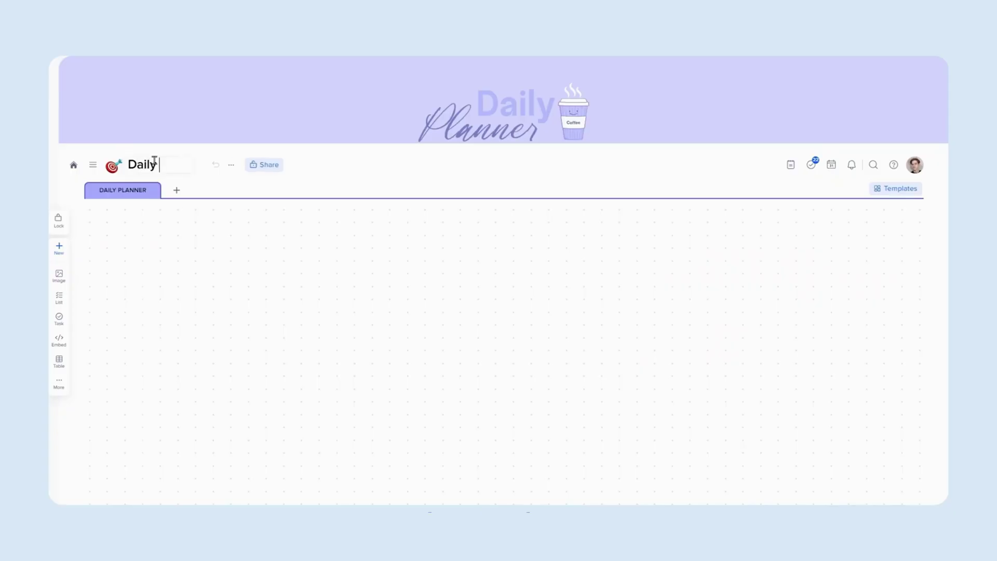
Title the page 'Daily Planner Simple' and turn the first card's line into a task due September 19
key("Return")
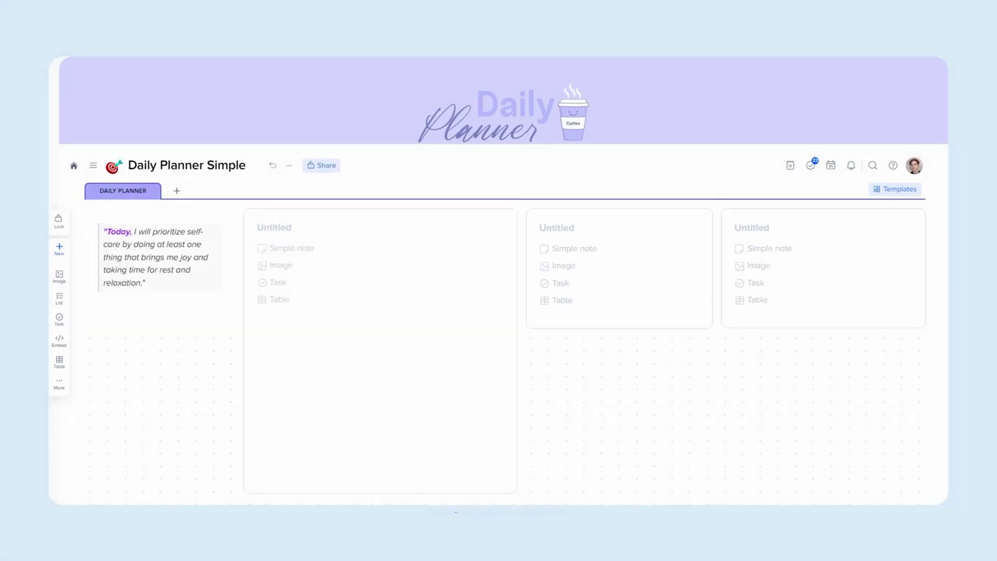
left_click(359, 240)
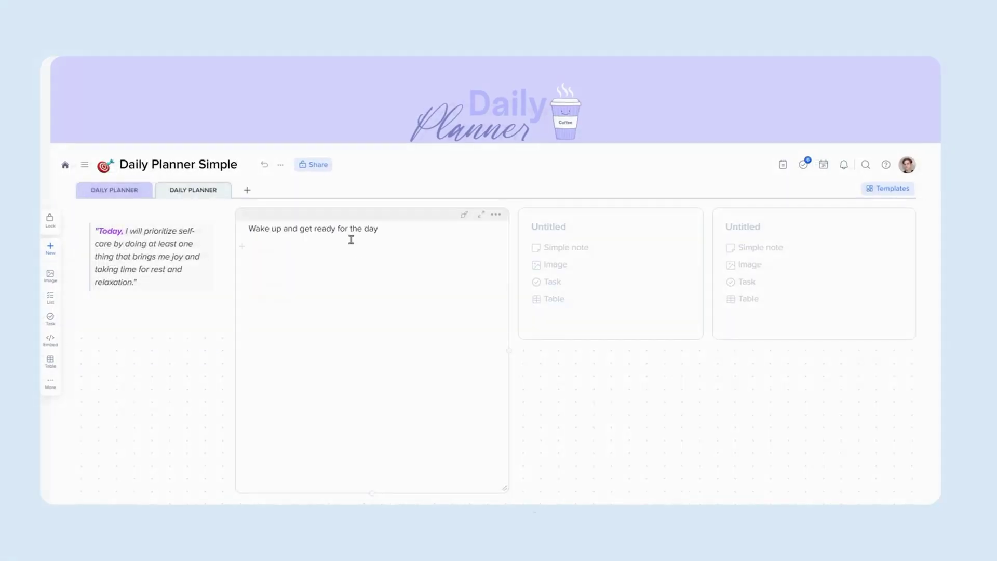
left_click(241, 229)
left_click(289, 290)
left_click(501, 228)
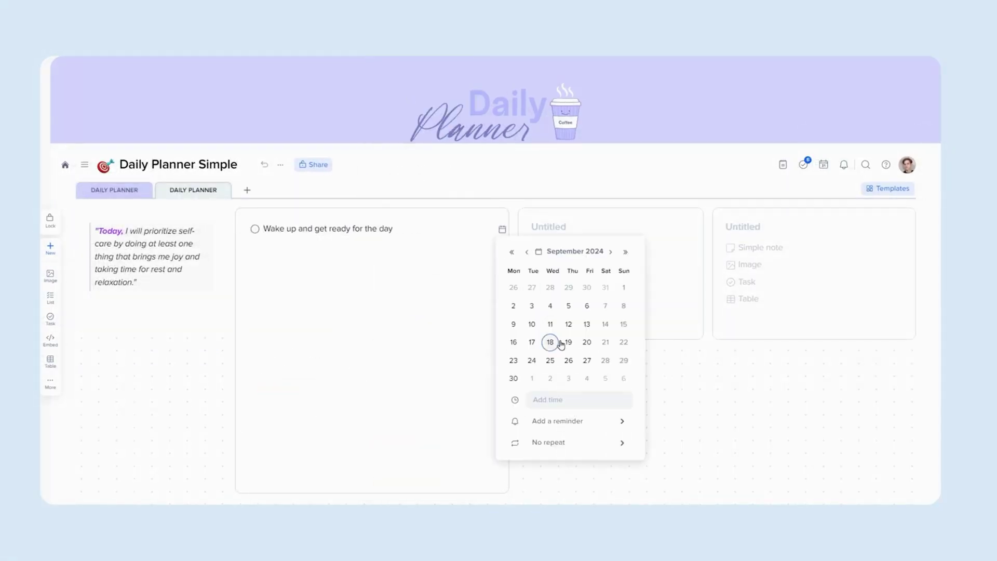
left_click(568, 341)
Set the task's time to 8:00 AM and give its card a purple header
left_click(598, 401)
scroll(658, 374, "down", 5)
left_click(663, 351)
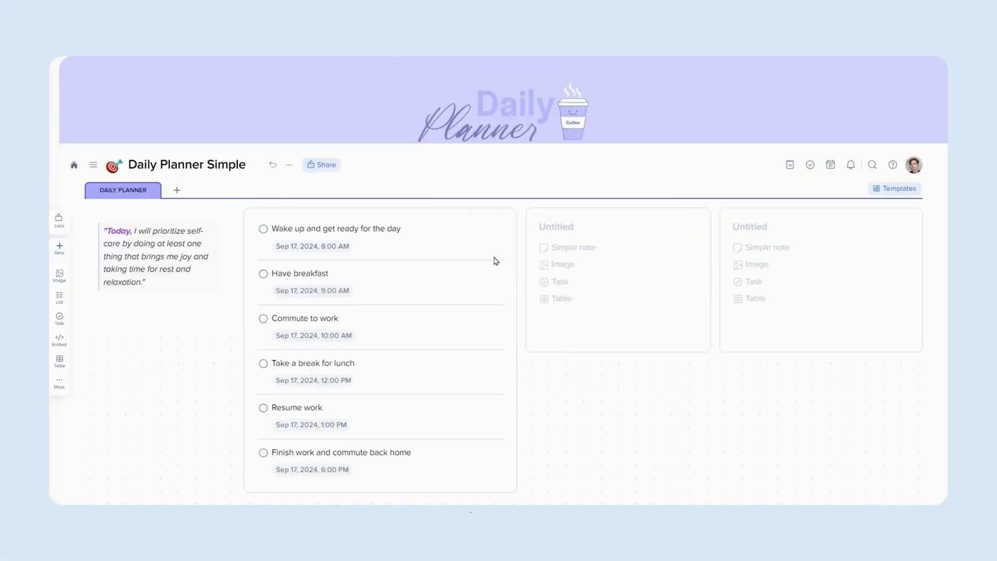
left_click(498, 211)
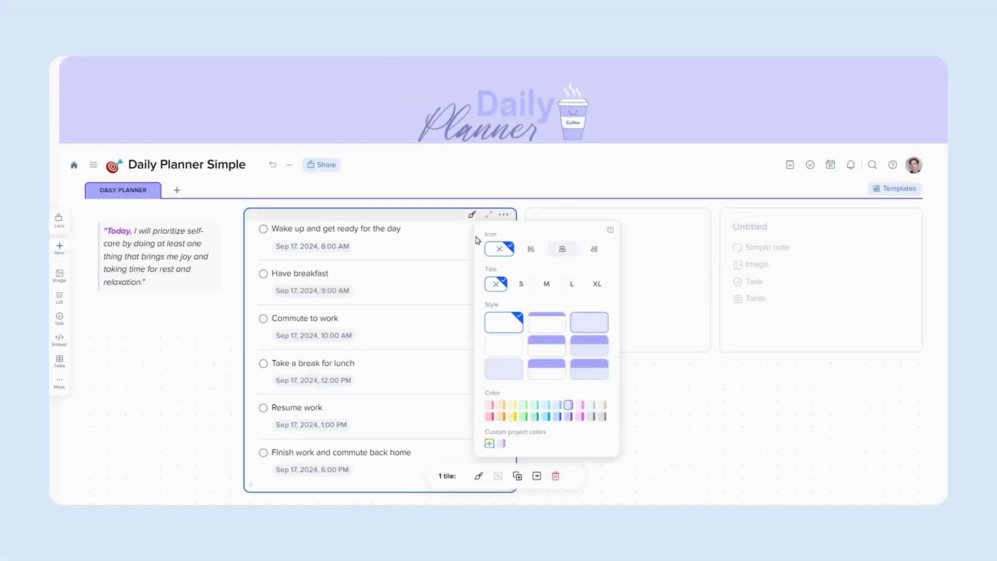
left_click(590, 323)
left_click(649, 396)
Make the empty card an image tile and give the FOR TOMORROW note a blue header
left_click(573, 247)
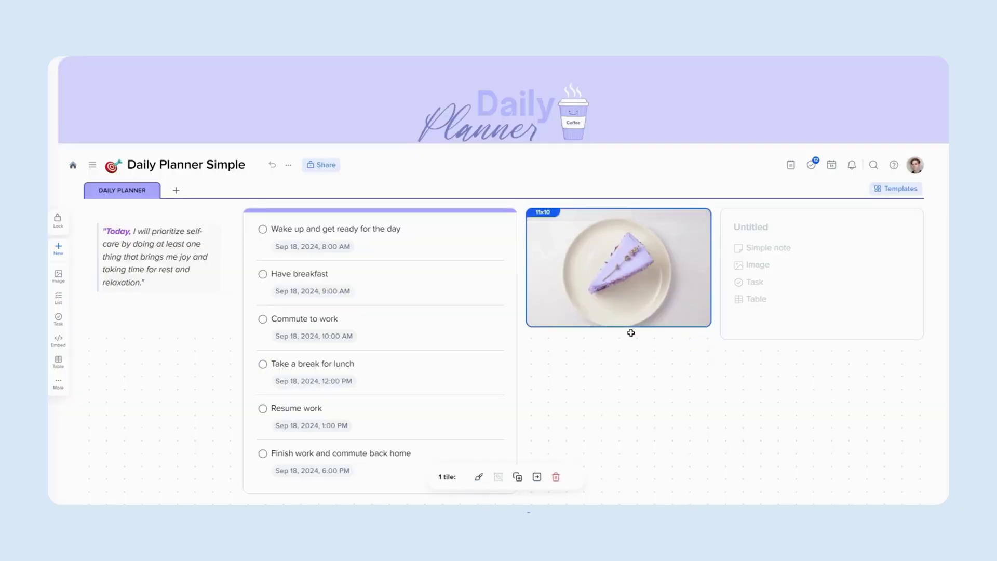
left_click(779, 230)
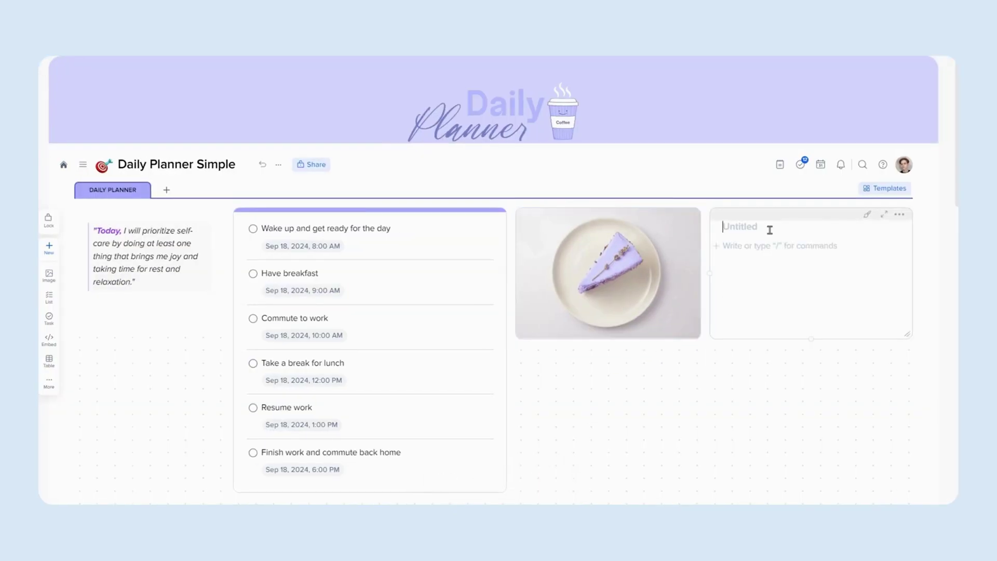
left_click(892, 234)
left_click(924, 347)
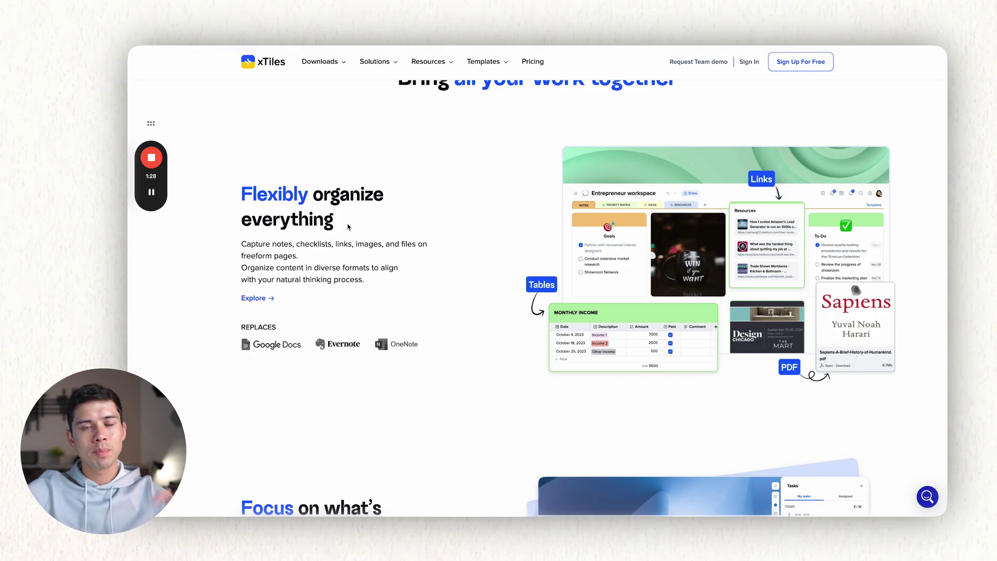
scroll(348, 226, "up", 1)
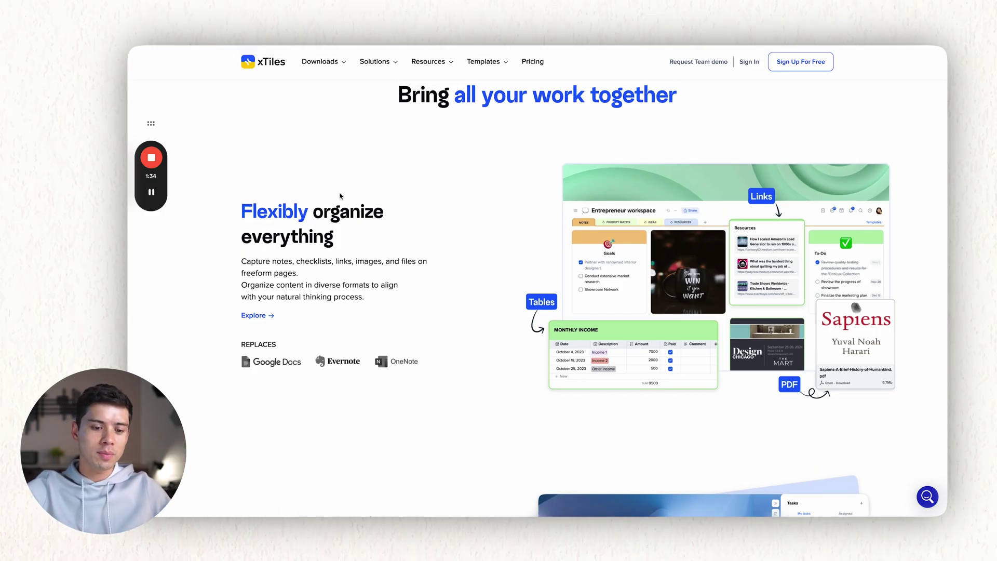
Scroll further down through the xTiles features page
scroll(340, 196, "down", 4)
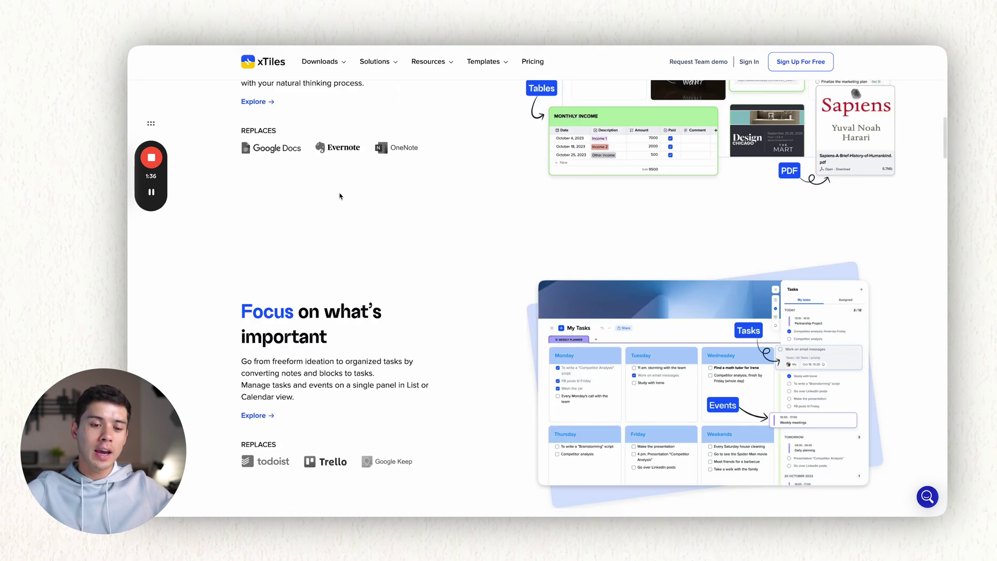
scroll(340, 196, "down", 6)
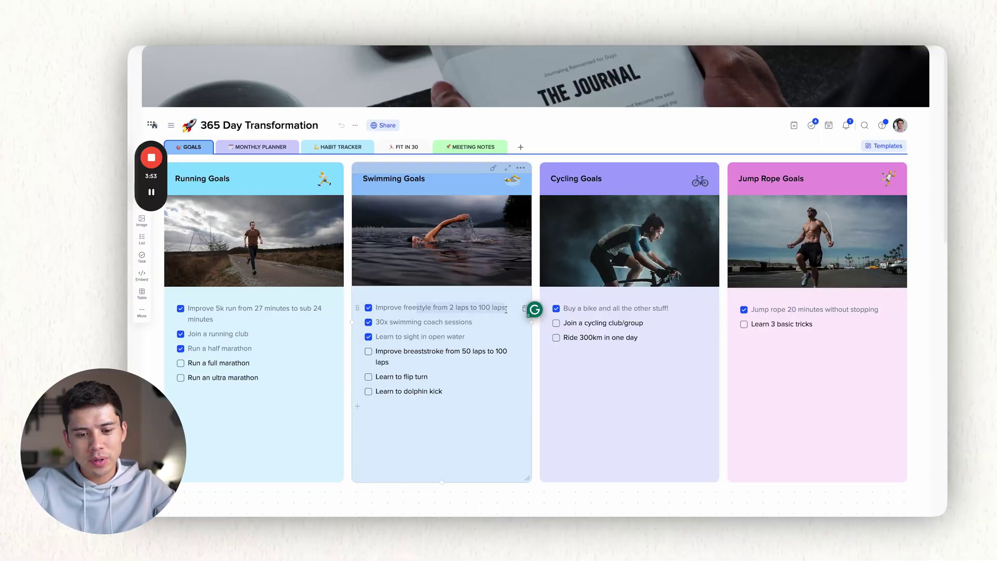
Select the swimming coach sessions item, then the Running and Swimming Goals cards
left_click(408, 322)
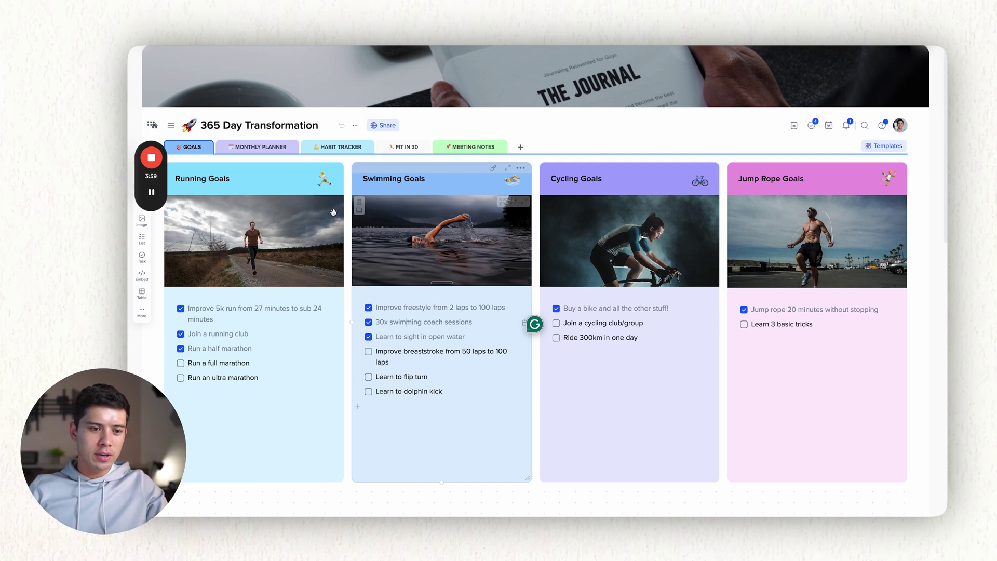
left_click(252, 183)
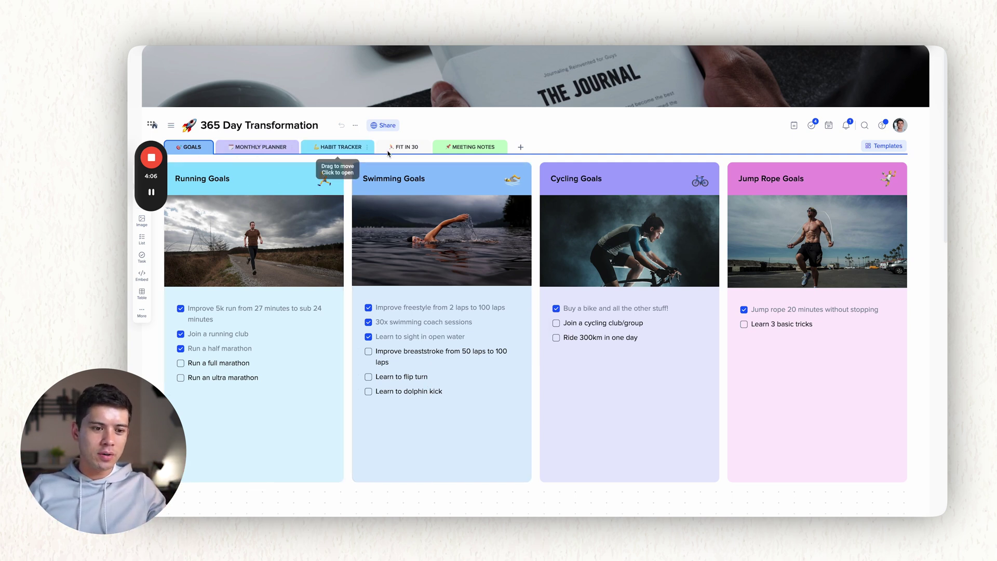
left_click(469, 213)
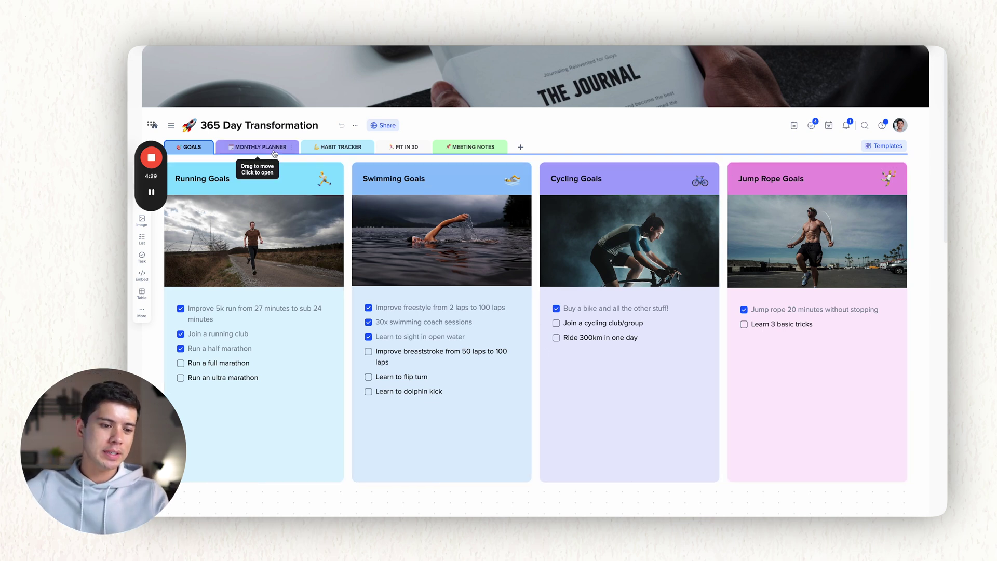
On the Monthly Planner, mark 'Buy a bike!' and the cycling gear purchase as done
left_click(274, 151)
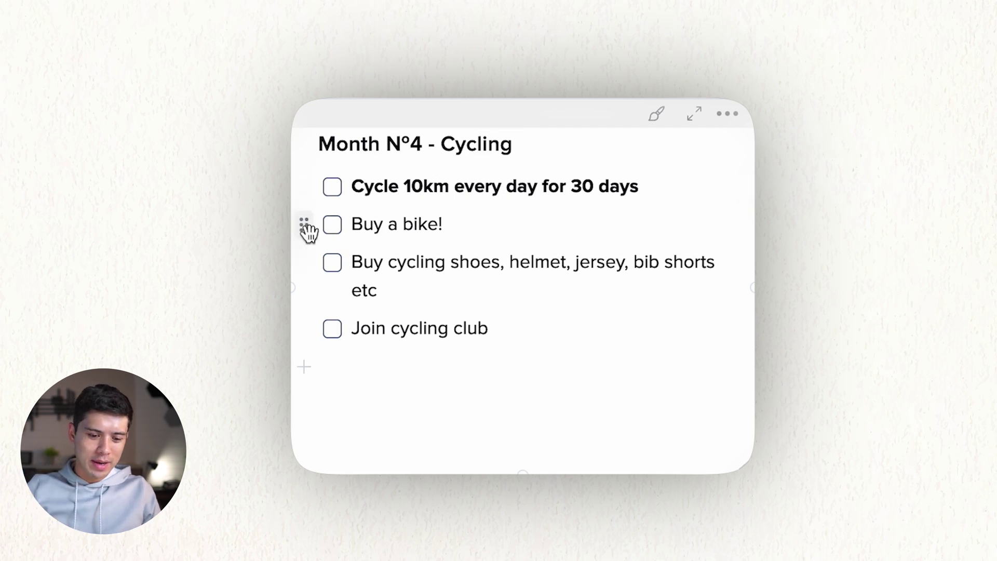
left_click(333, 226)
left_click(333, 263)
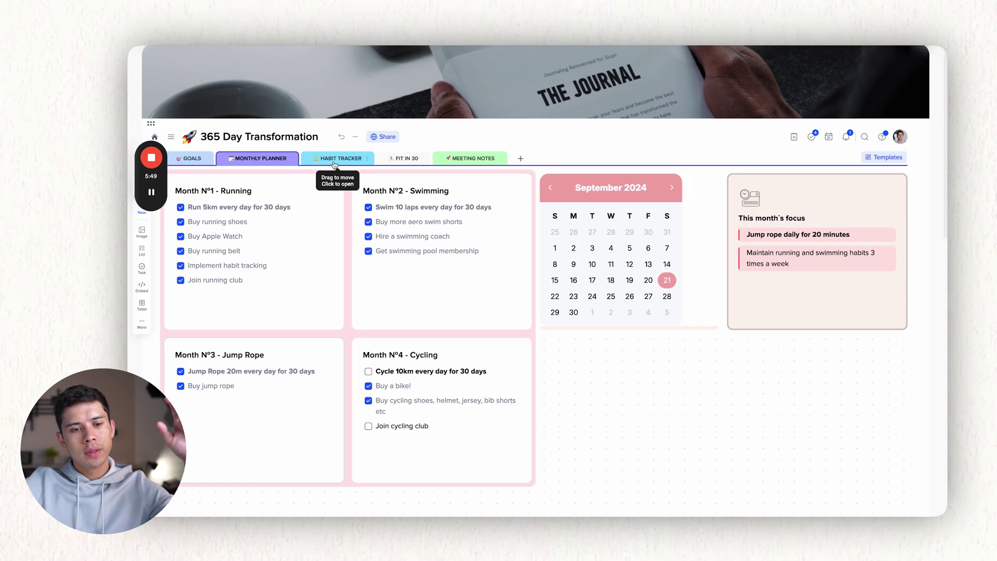
Cycle through the Habit Tracker, Goals and Monthly Planner pages, ending on Habit Tracker
left_click(334, 162)
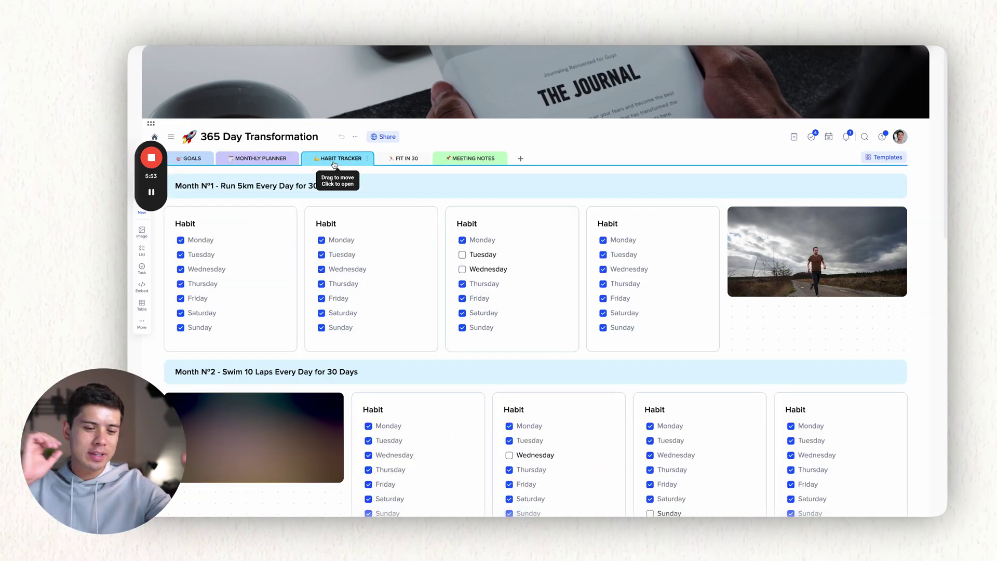
left_click(196, 161)
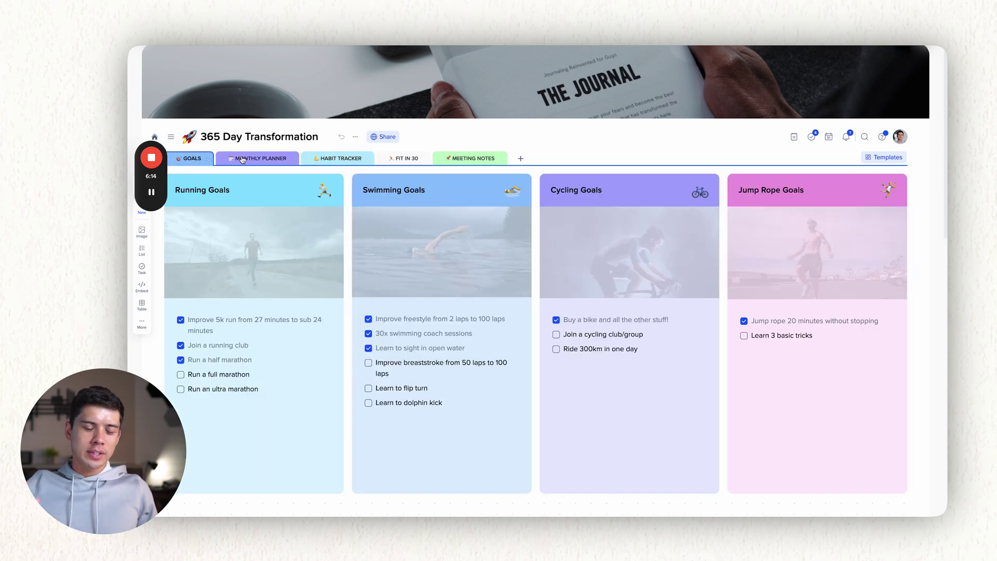
left_click(284, 160)
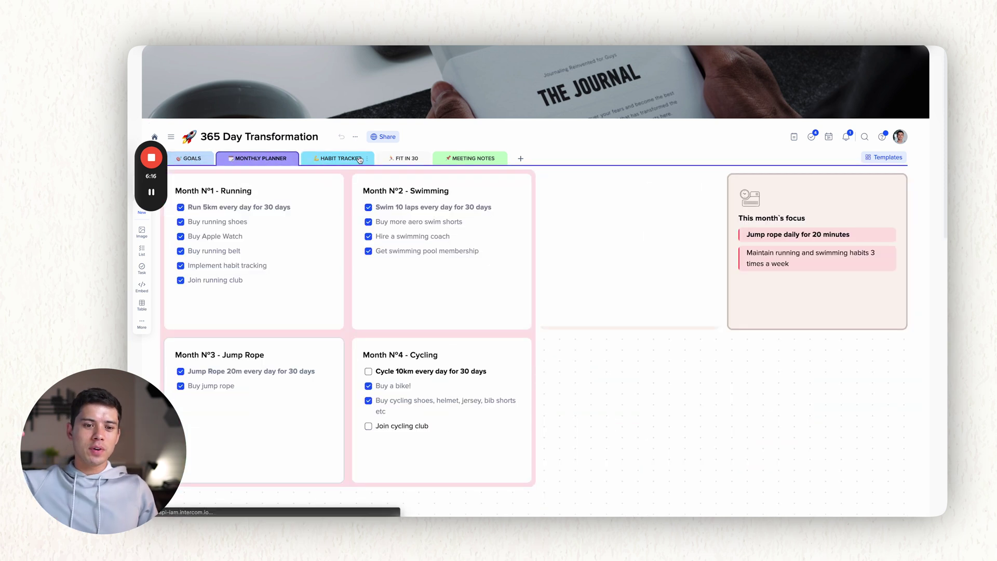
left_click(340, 160)
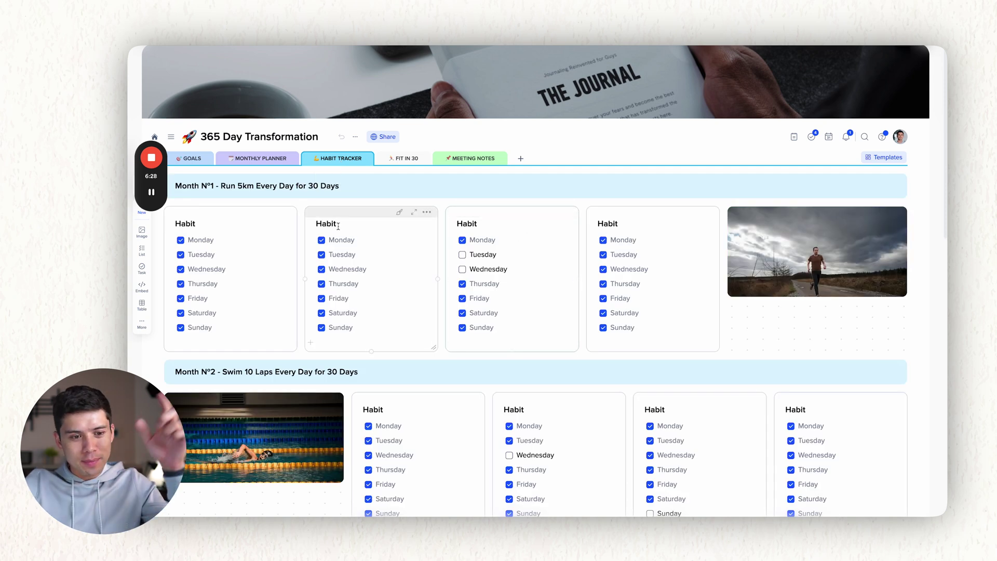
Tick Sunday on the fourth Month N°3 habit card further down the Habit Tracker
scroll(343, 208, "down", 1)
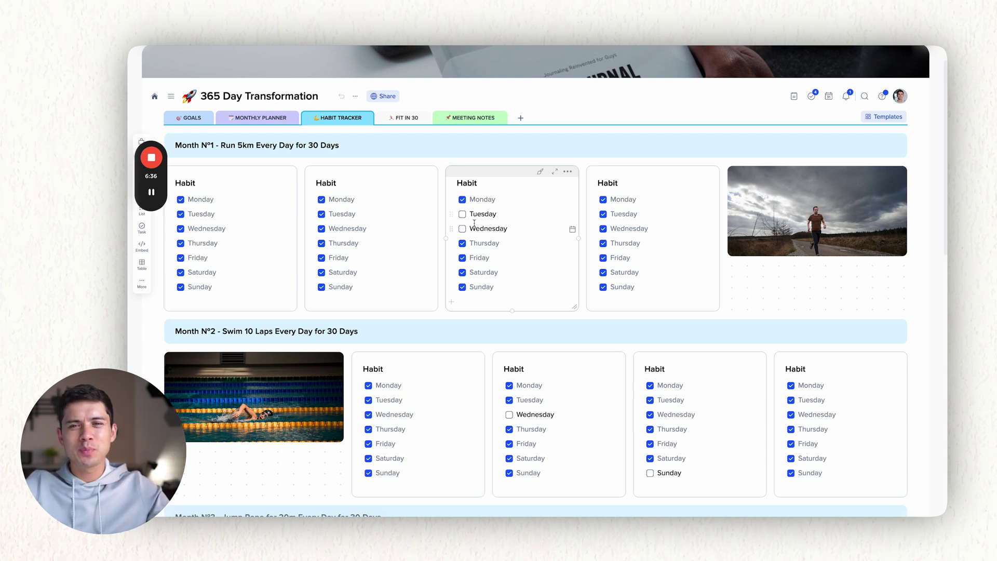
scroll(475, 224, "down", 4)
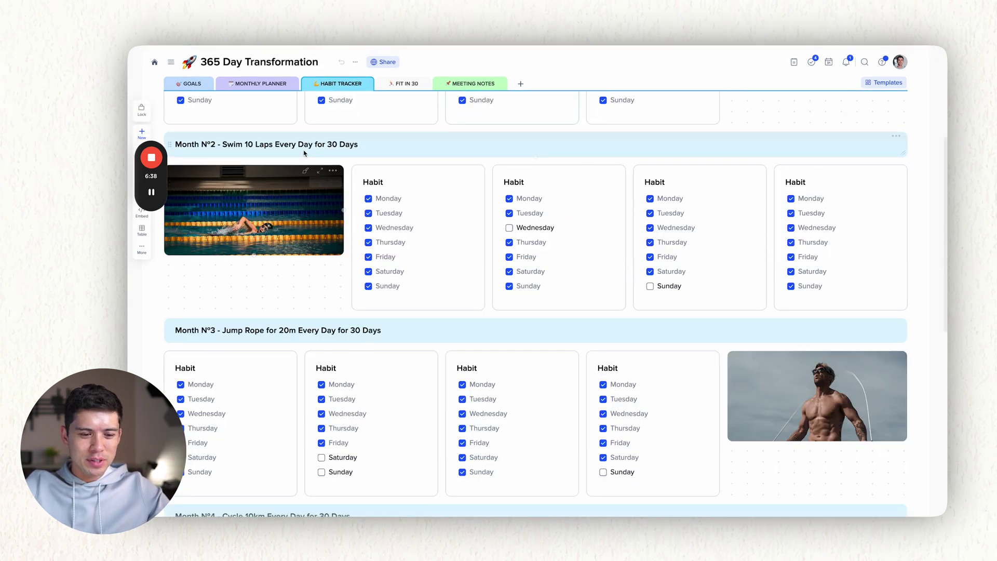
scroll(395, 254, "up", 1)
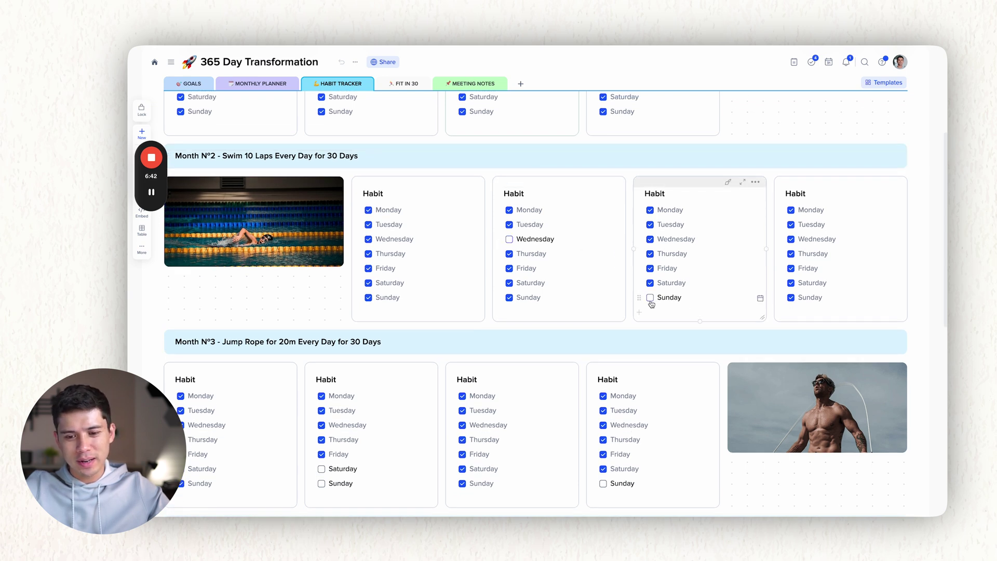
scroll(587, 254, "down", 2)
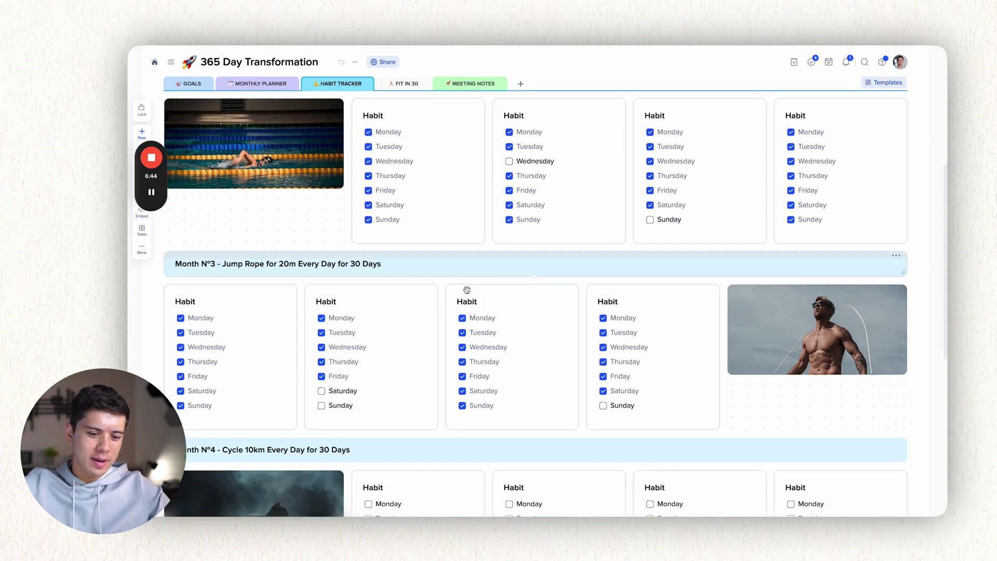
scroll(361, 355, "down", 1)
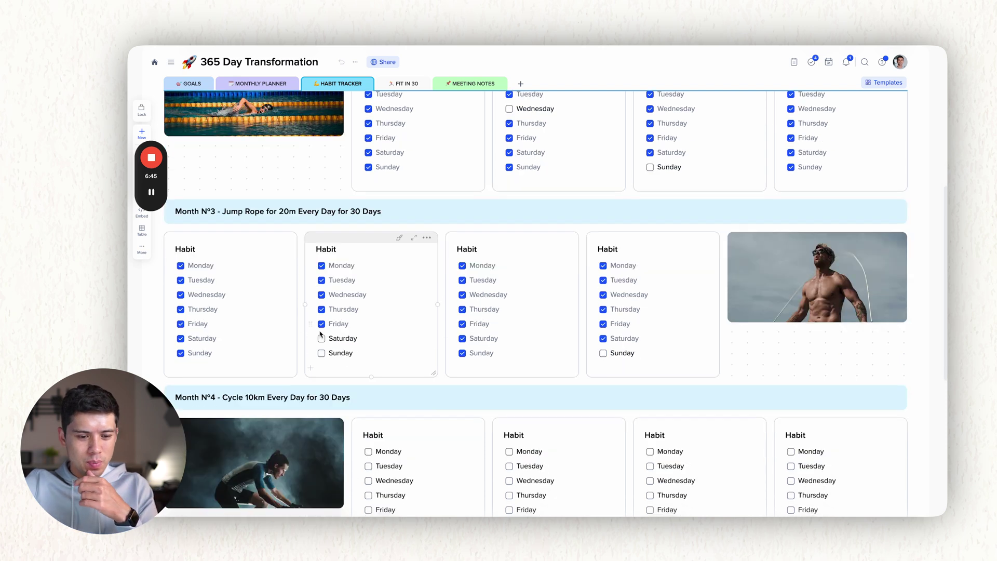
left_click(605, 354)
scroll(405, 252, "down", 2)
scroll(405, 337, "down", 1)
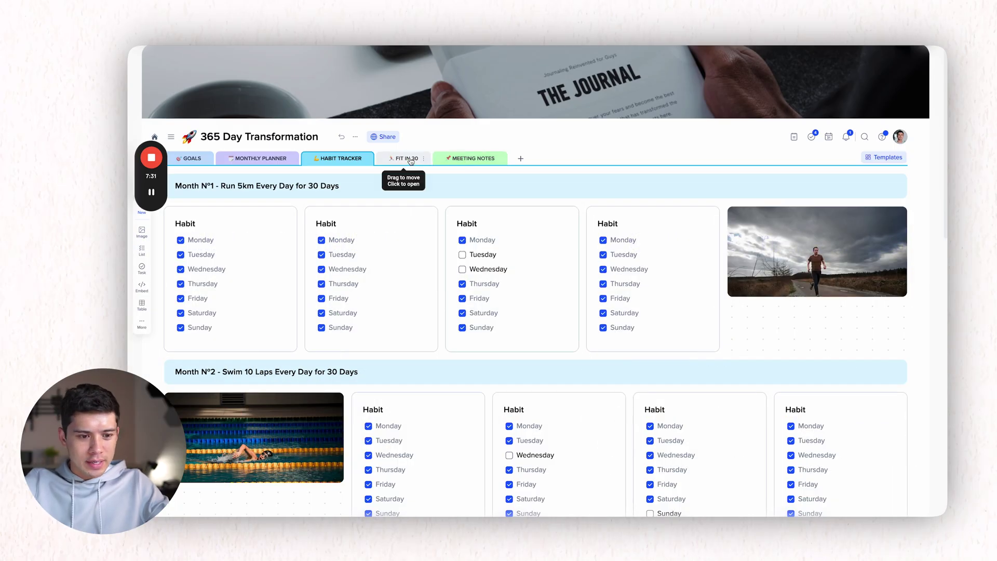
Switch to the FIT IN 30 tab showing the Traffic, Landing Page and Community cards
left_click(410, 159)
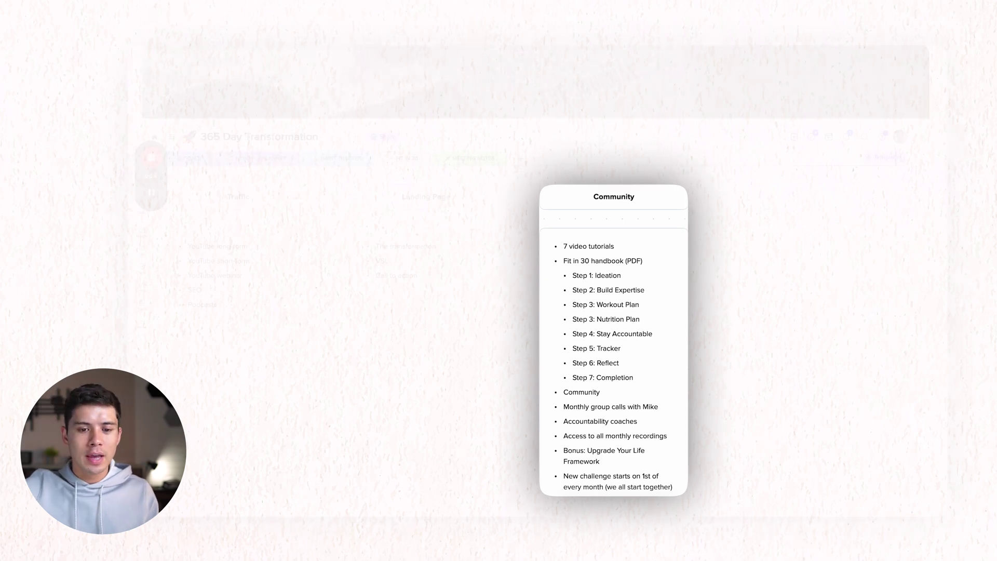
Switch to the MEETING NOTES tab with the 17 September 2024 Weekly Management Meeting
left_click(472, 159)
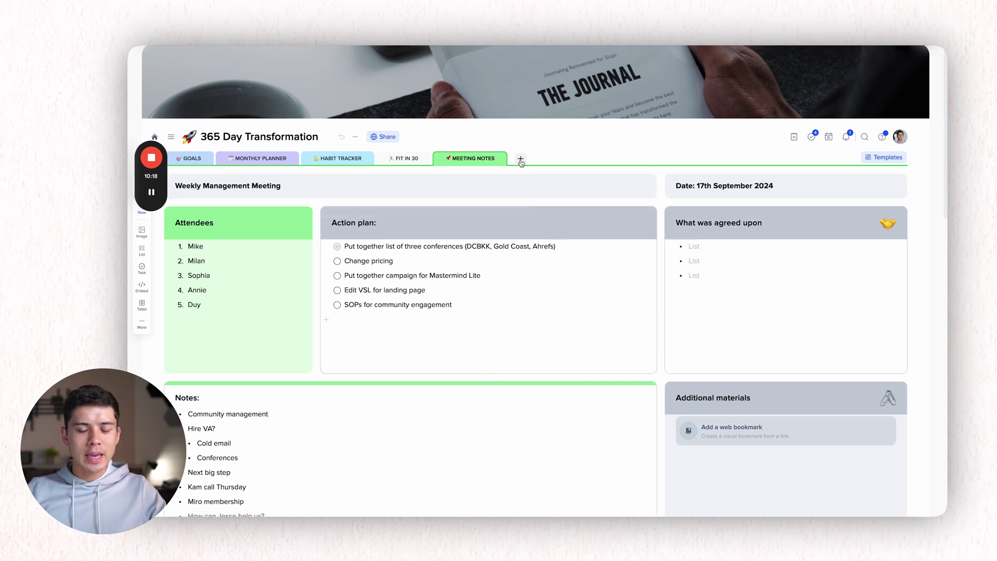
Add a blank creative page after Meeting Notes, leaving it named Untitled
left_click(520, 159)
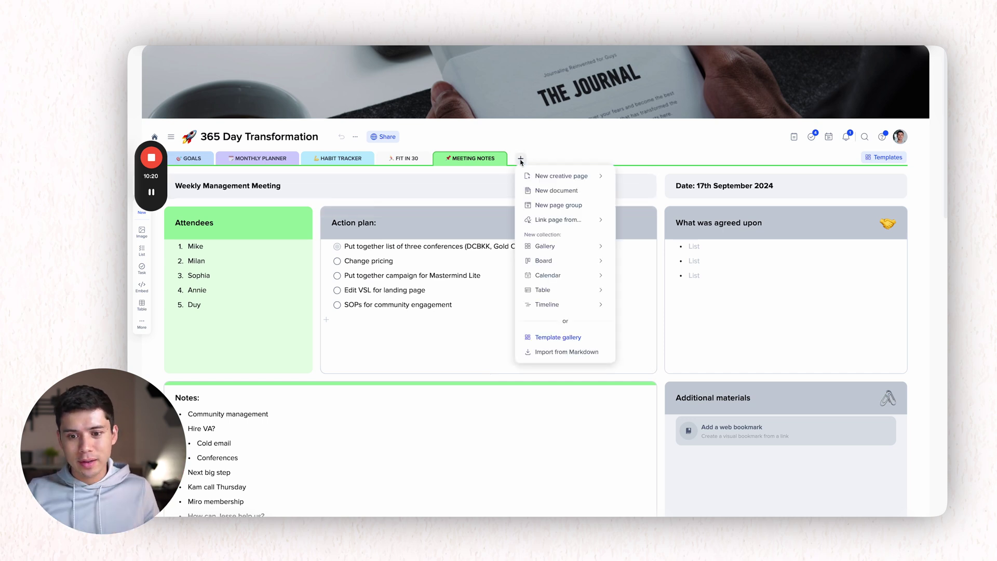
mouse_move(545, 176)
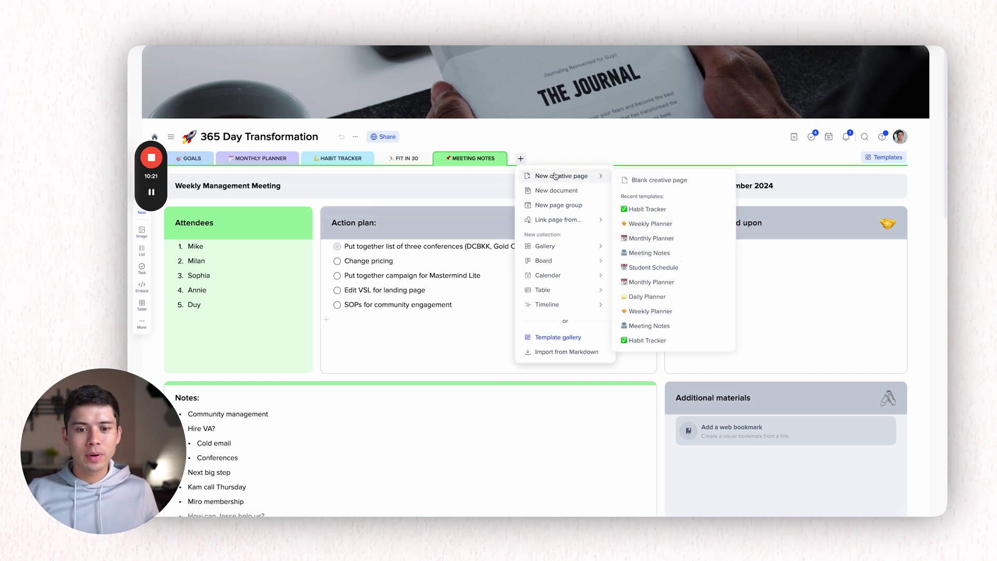
left_click(645, 181)
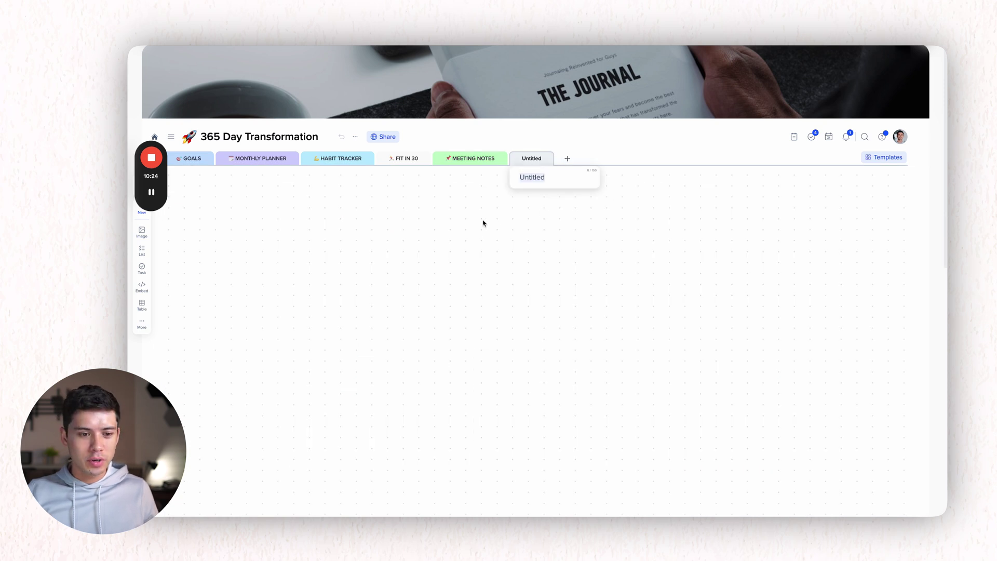
left_click(483, 220)
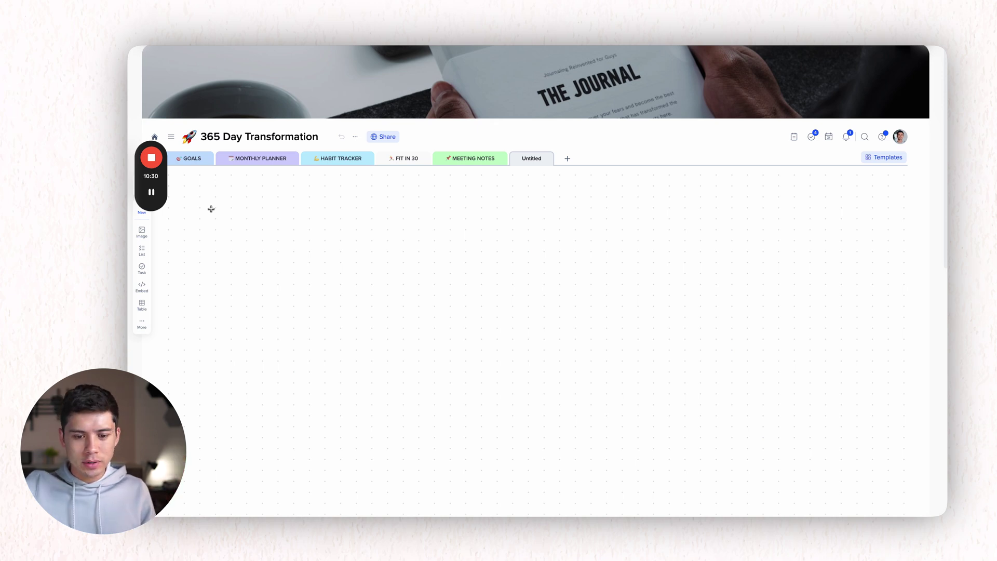
Search templates for 'weekly planner' and compare the Classic, Pro and Productivity versions
left_click(898, 159)
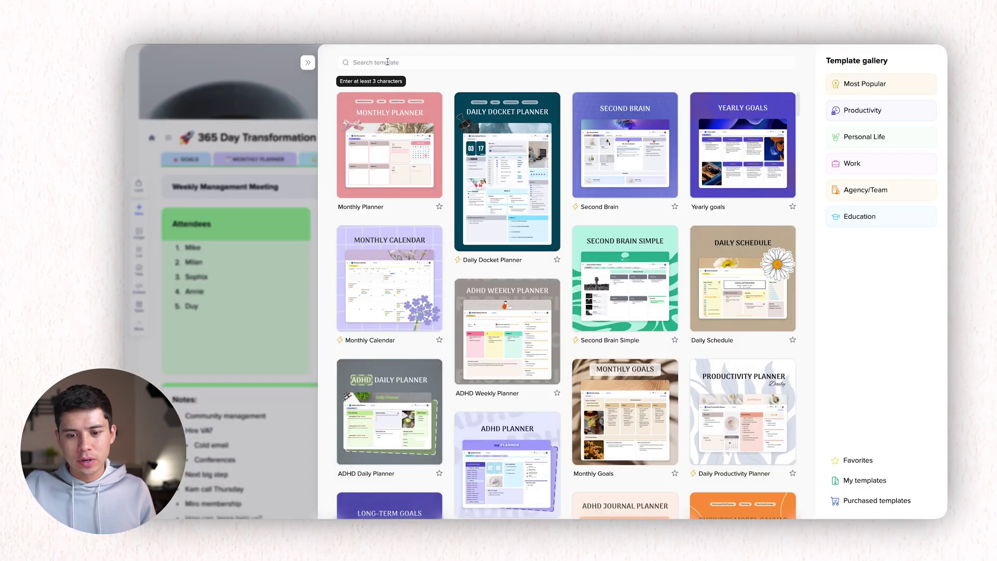
type("weekly planner")
left_click(415, 156)
left_click(361, 62)
left_click(587, 182)
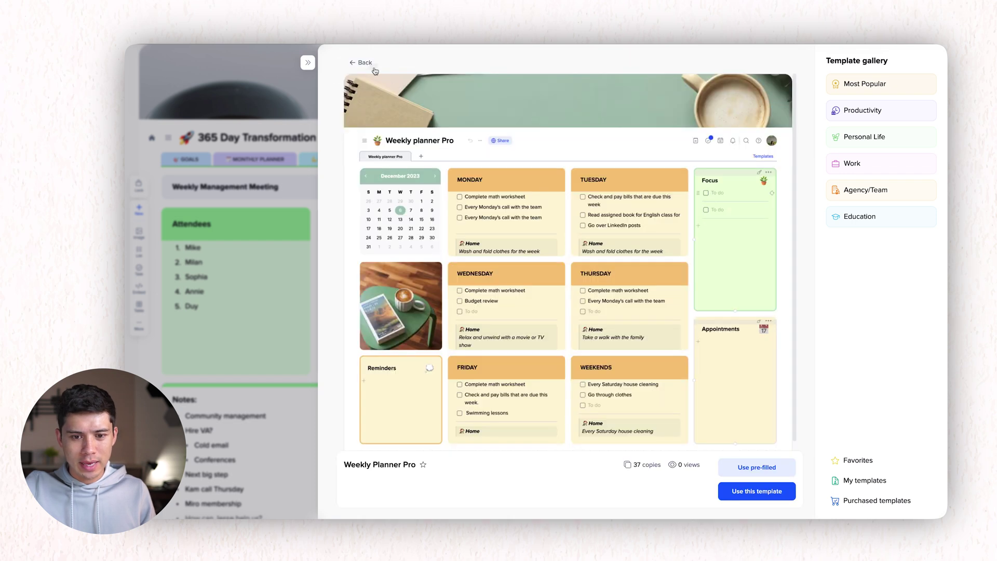
left_click(361, 63)
left_click(725, 195)
left_click(358, 62)
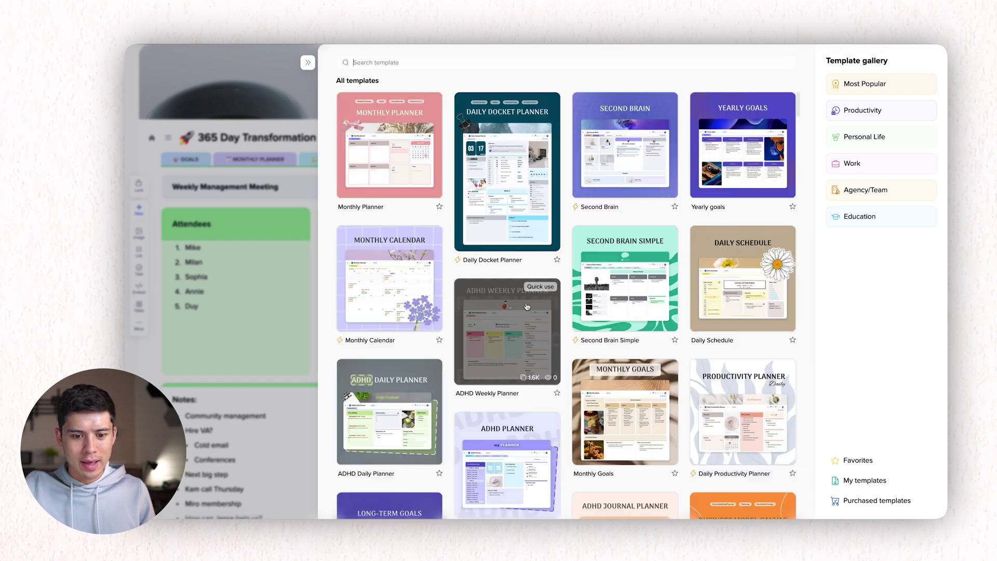
Look at the Recipe Book template, then pick Trip Planner with its pre-filled sample content
type("receipe")
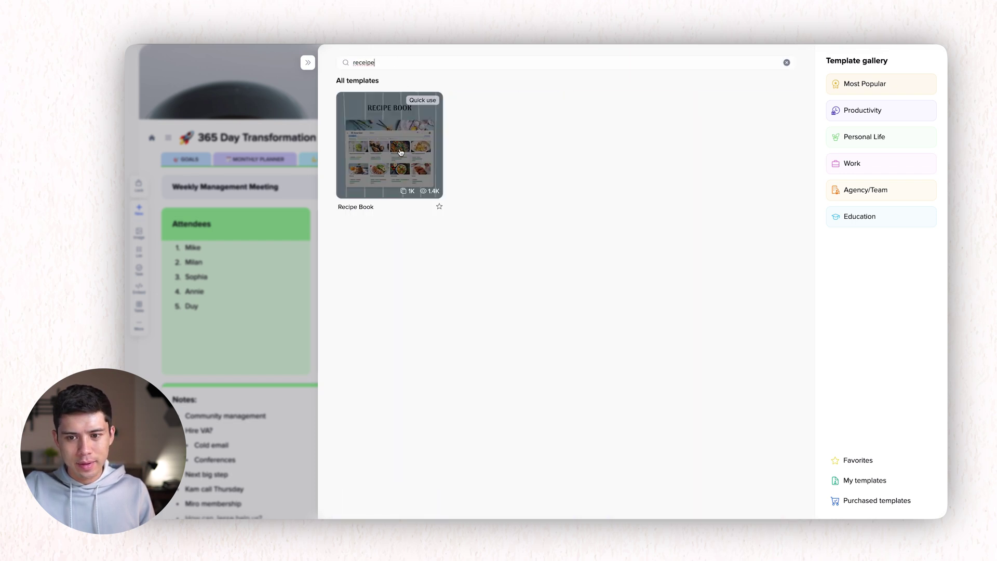
left_click(401, 152)
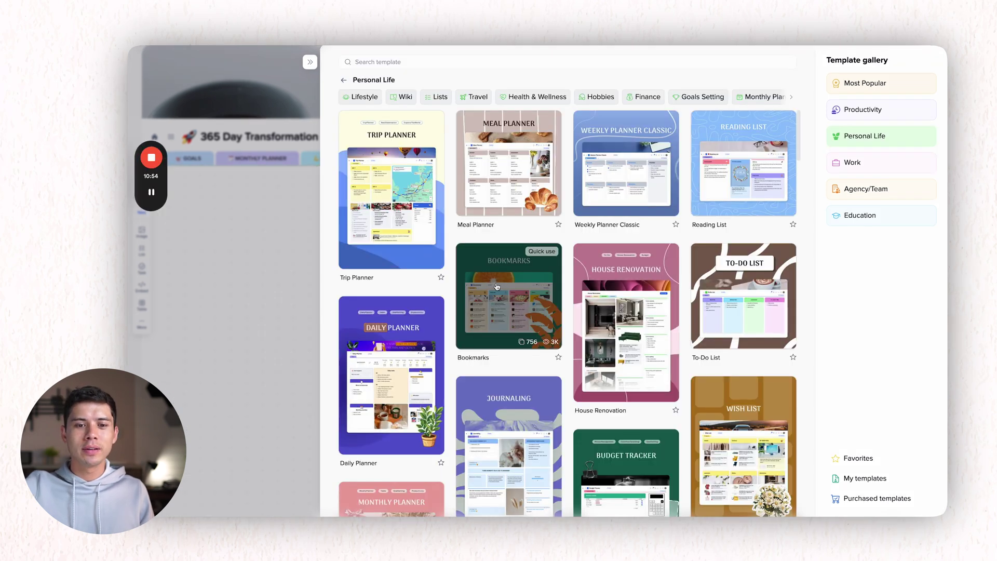
left_click(398, 217)
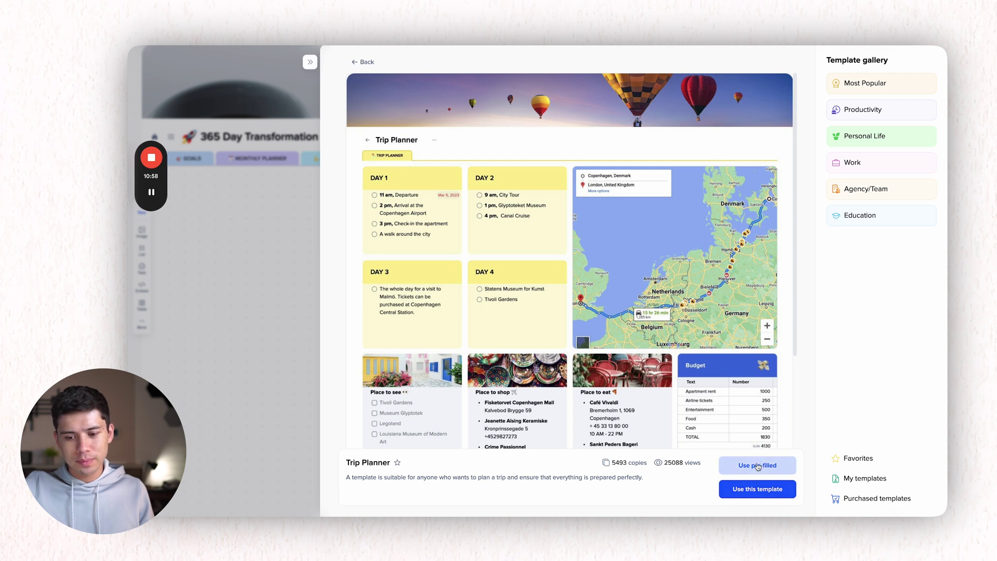
left_click(757, 466)
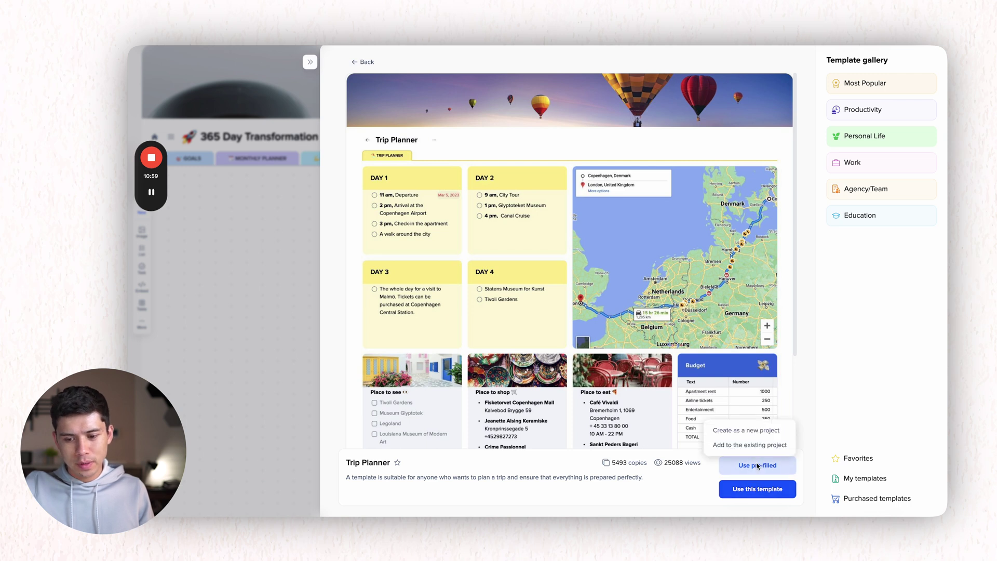
Create the pre-filled Trip Planner as a new project and scroll through the Copenhagen itinerary
left_click(752, 436)
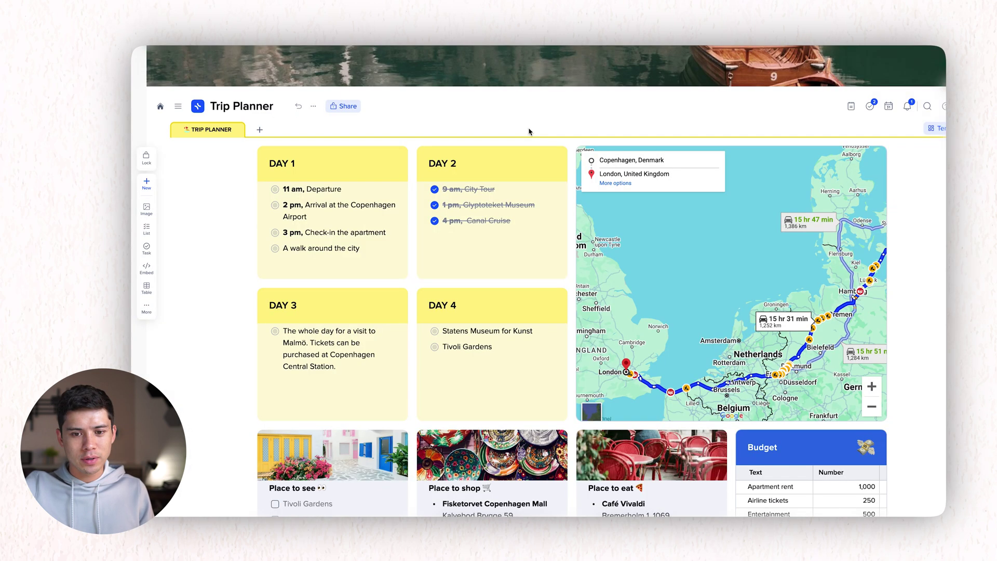
scroll(531, 131, "down", 2)
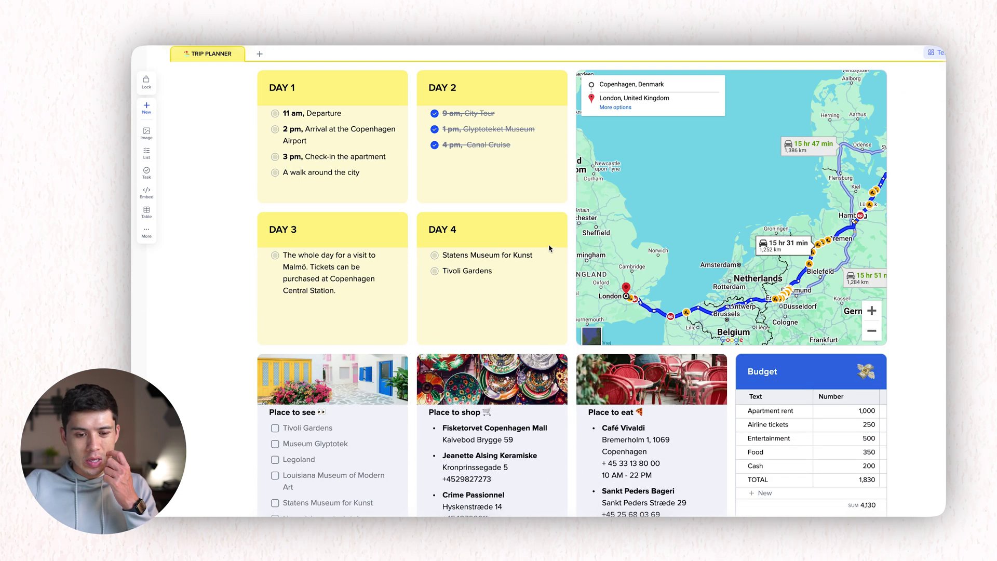
scroll(774, 218, "right", 5)
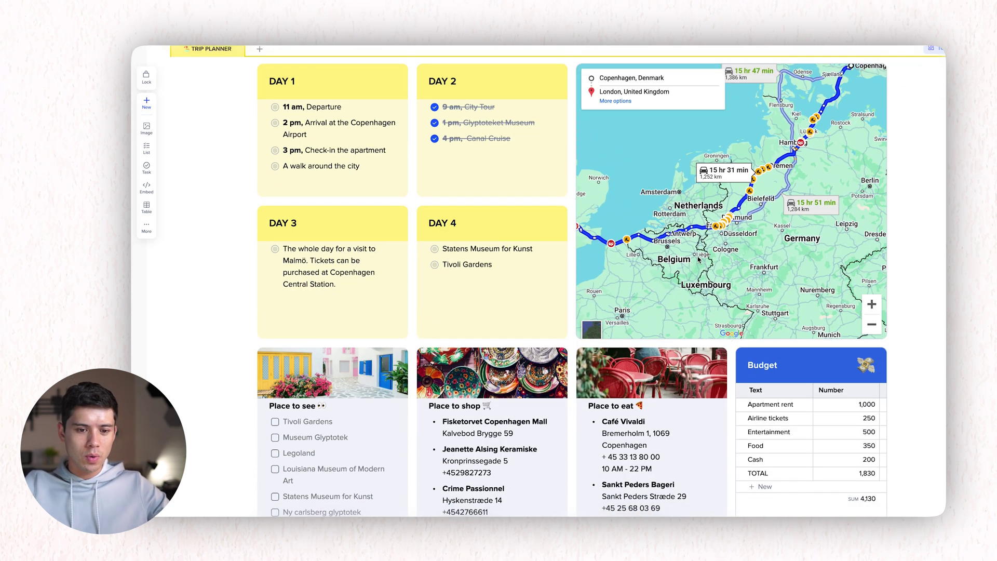
scroll(695, 176, "up", 5)
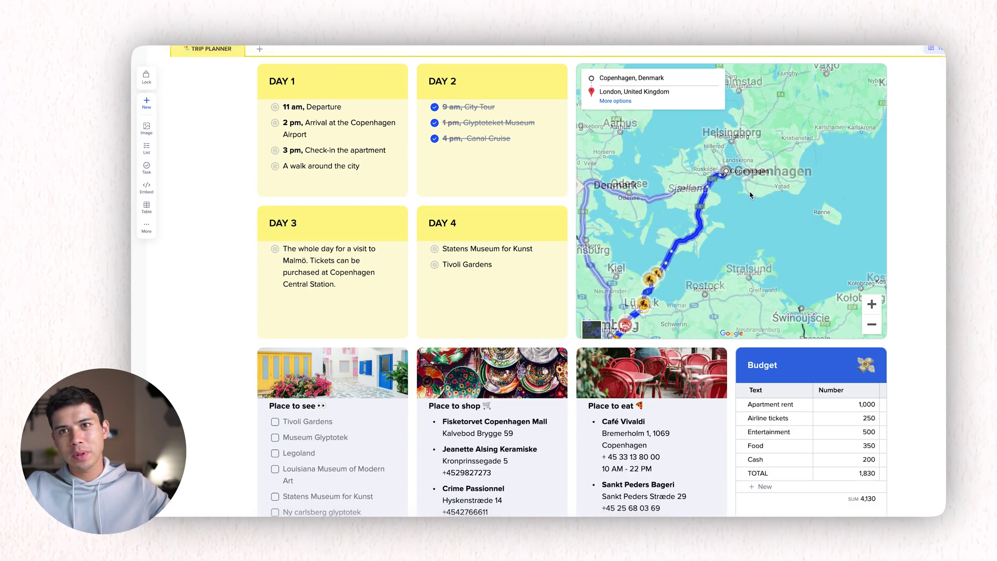
scroll(677, 423, "down", 3)
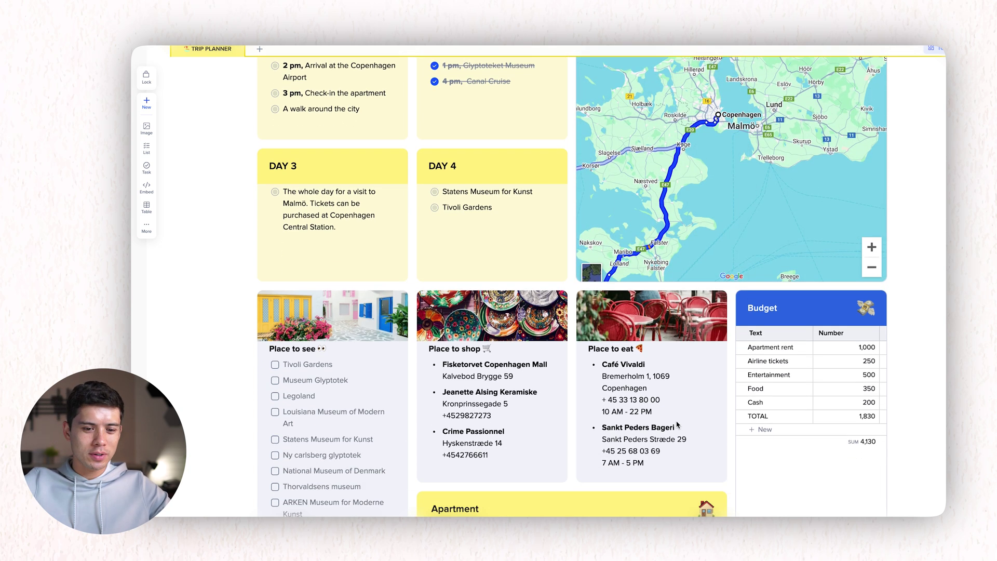
scroll(676, 423, "down", 2)
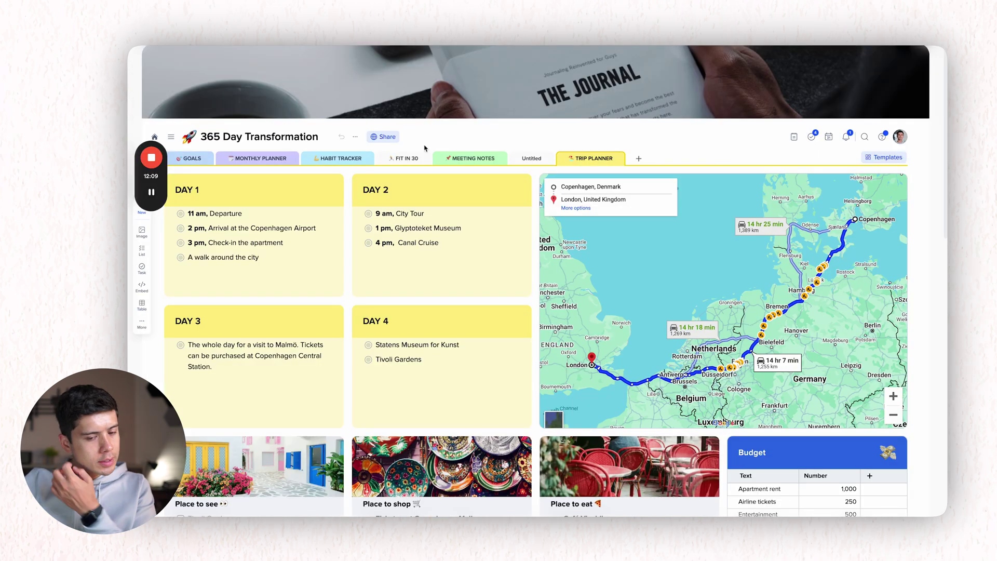
Open workspace sharing, then on Meeting Notes toggle the first action-plan task and open Share & Invite
left_click(388, 137)
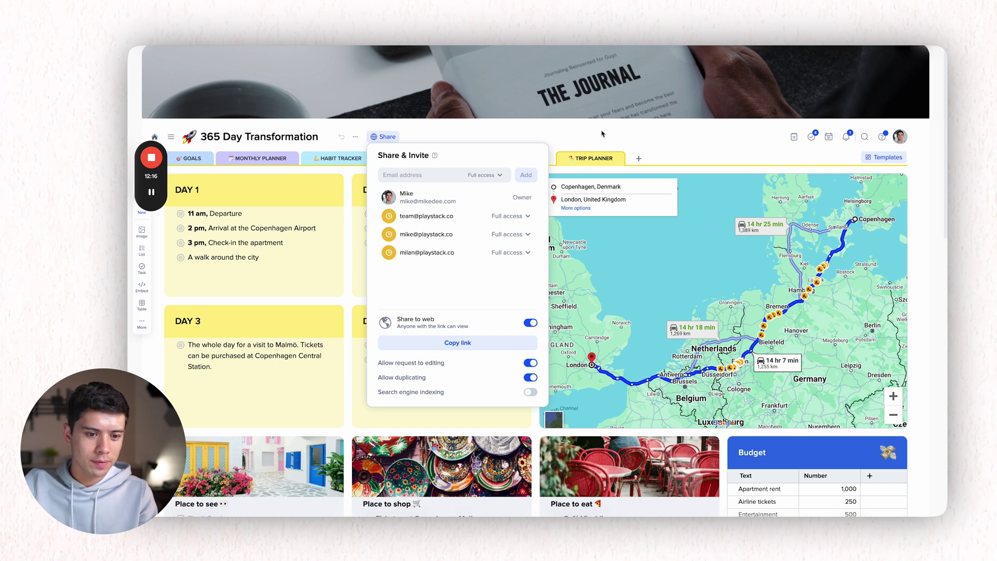
left_click(473, 158)
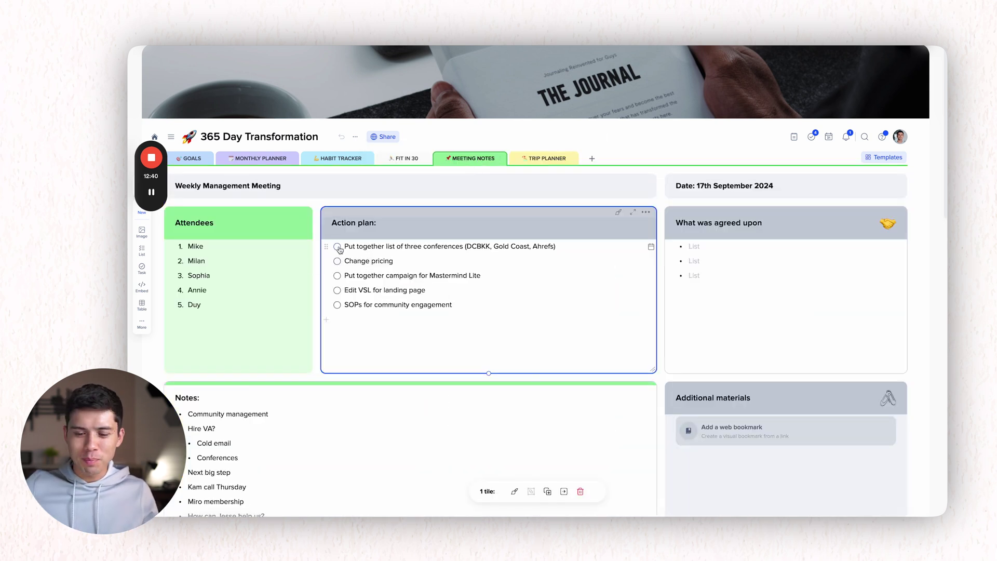
left_click(338, 247)
left_click(338, 247)
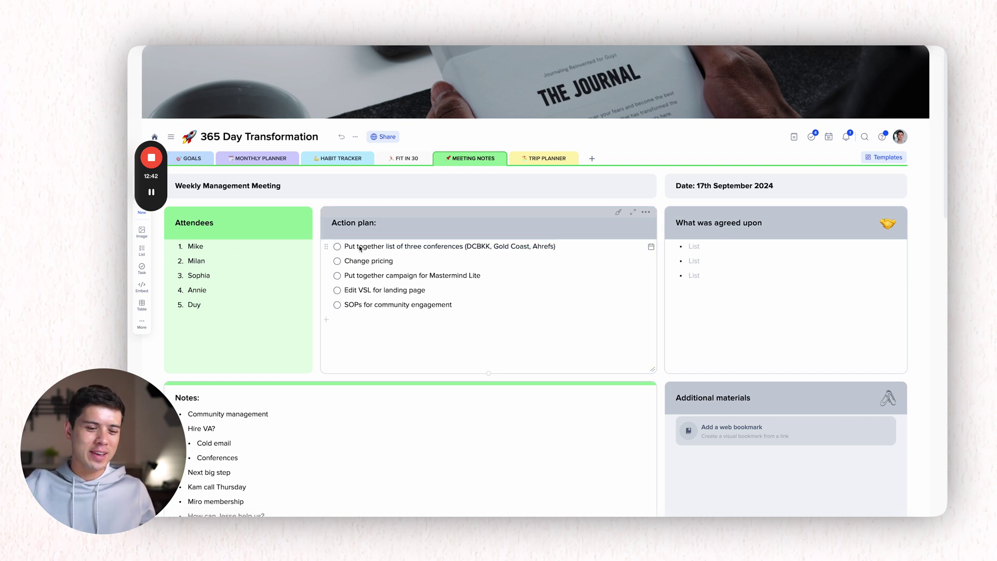
left_click(394, 137)
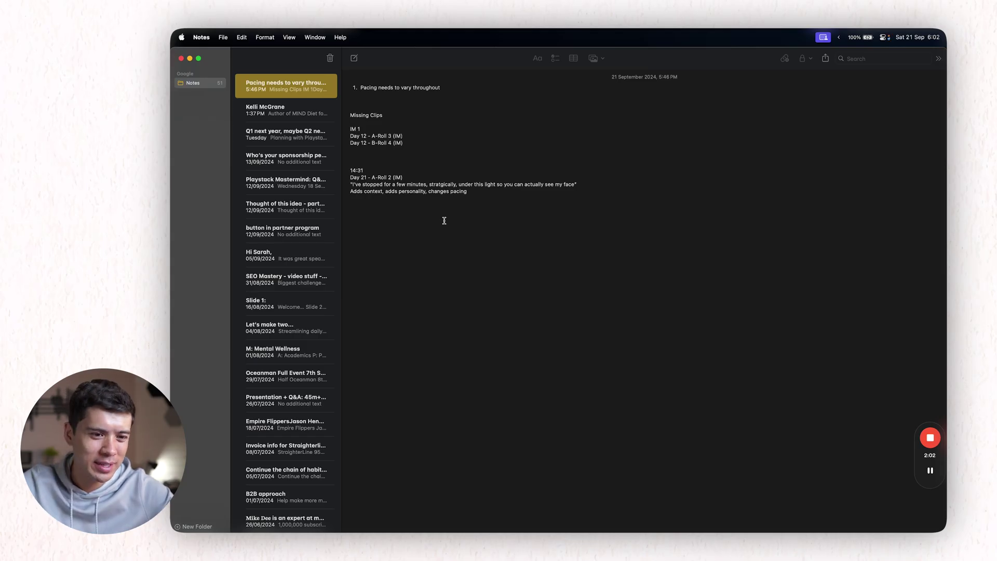
left_click(285, 186)
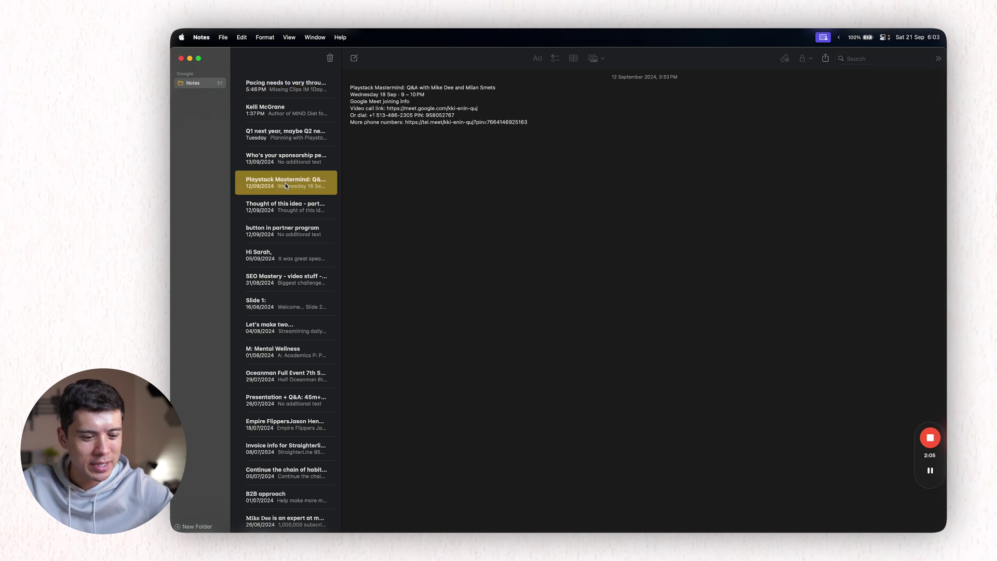
left_click(288, 89)
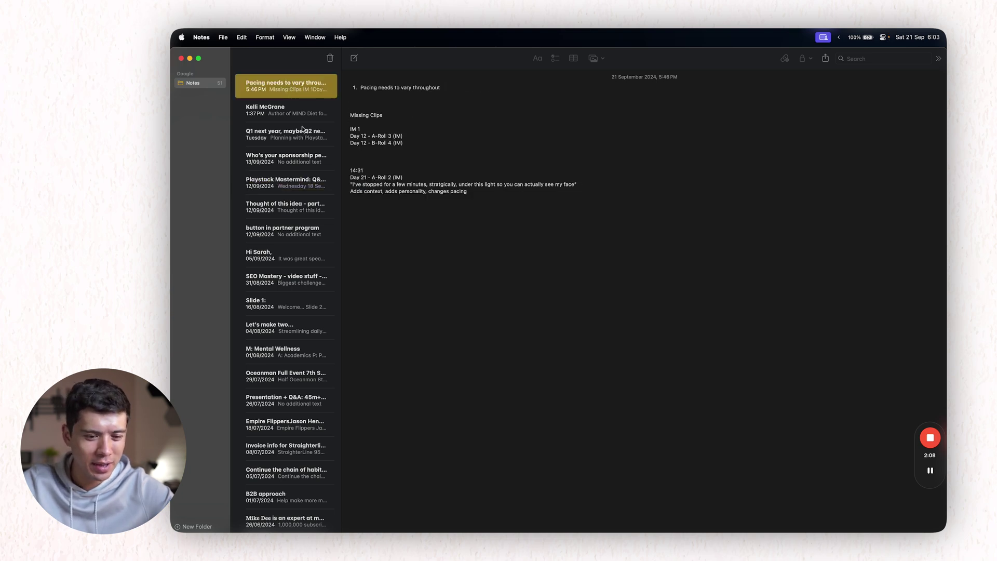
left_click(303, 161)
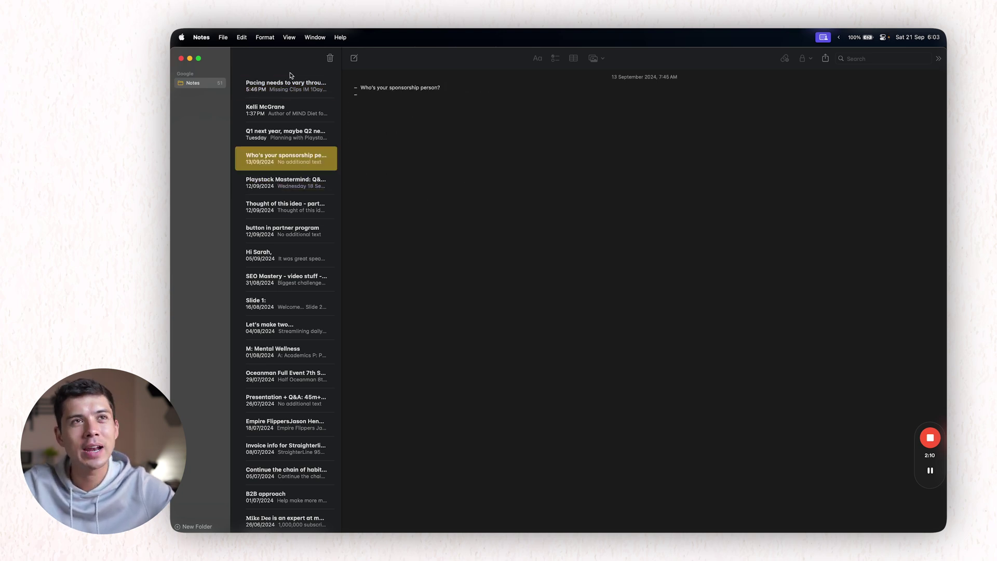
left_click(291, 88)
left_click(291, 109)
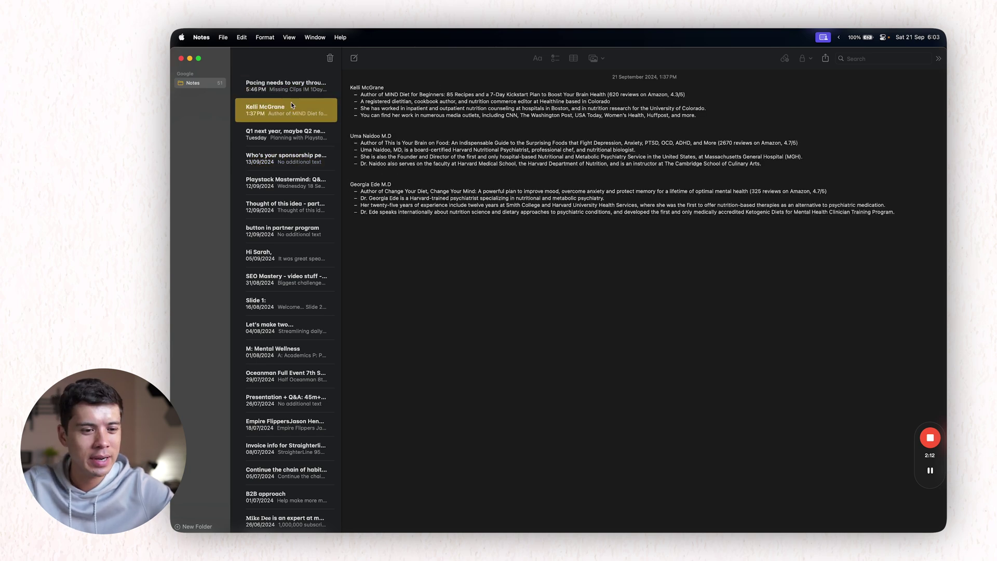
left_click(293, 83)
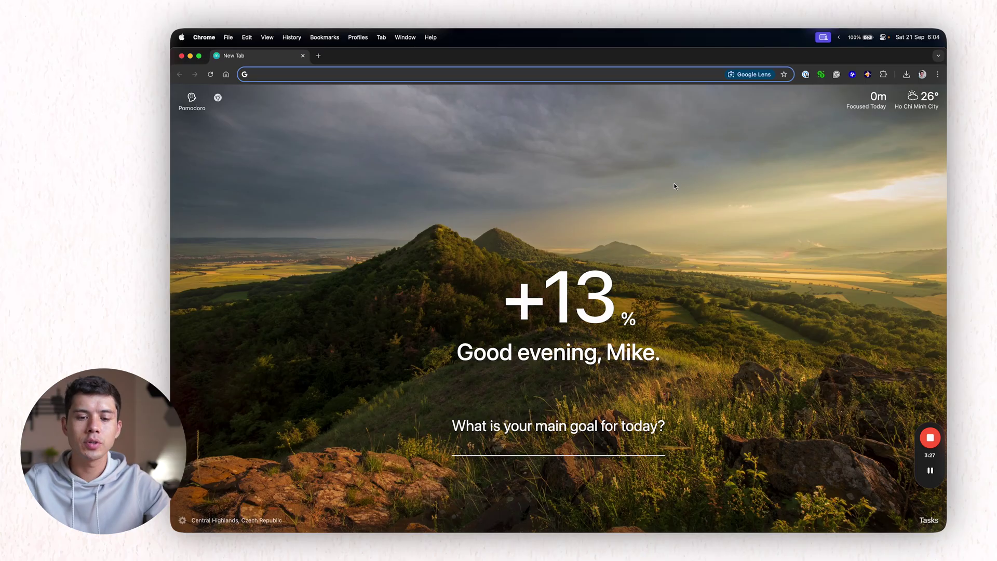
Search Spotlight for an author's name and open the diet-book authors note in Apple Notes
key("super+space")
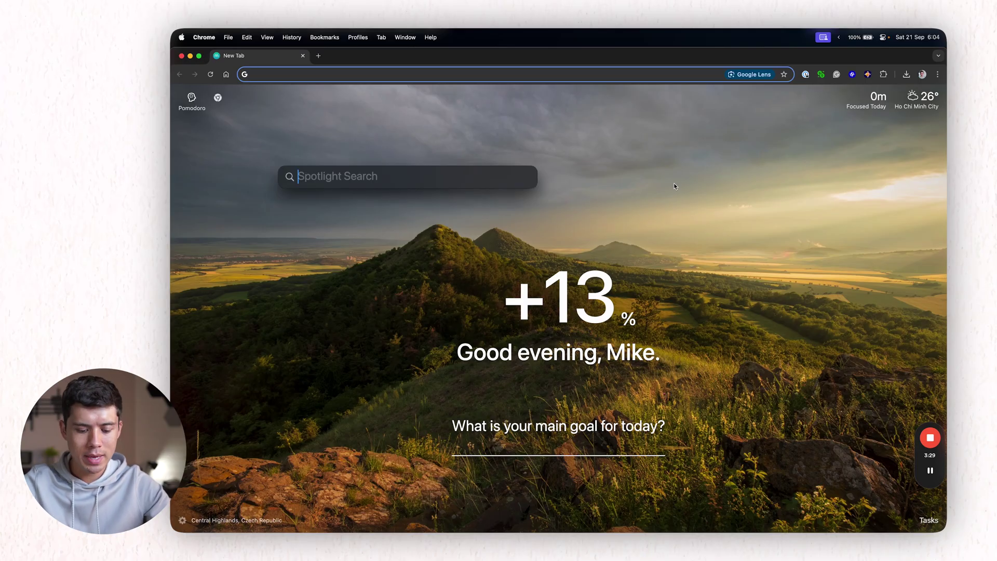
type("keel")
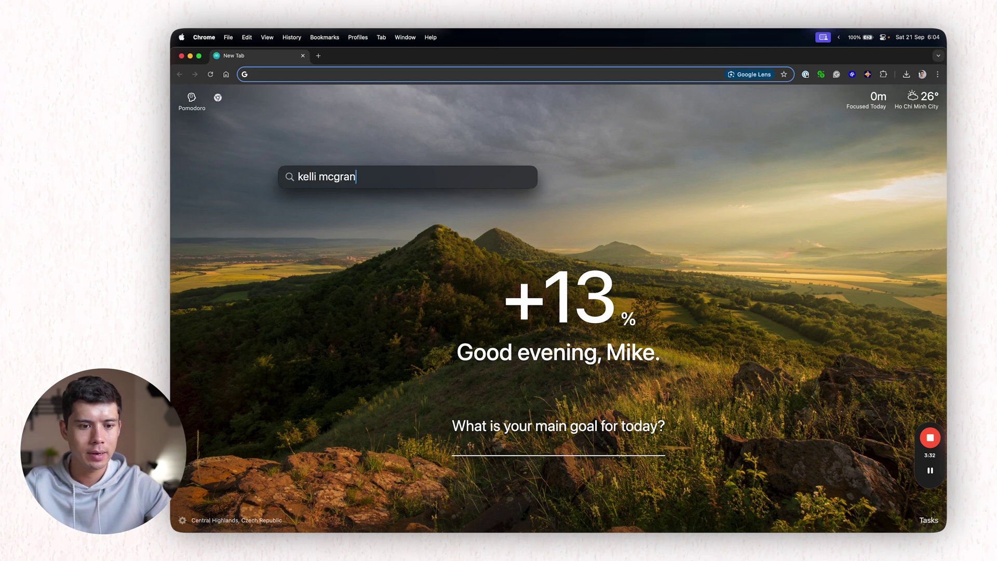
key("Return")
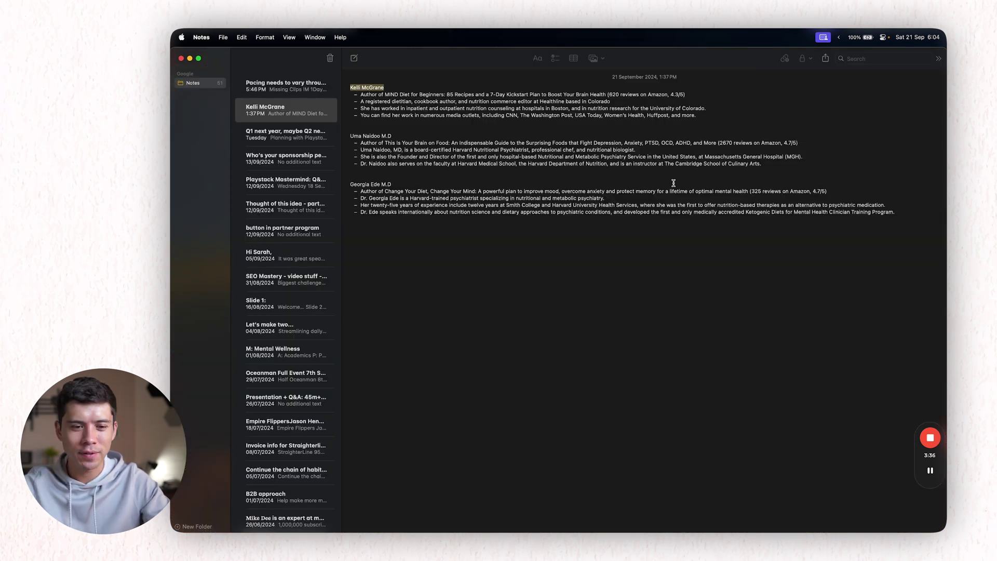
left_click(905, 60)
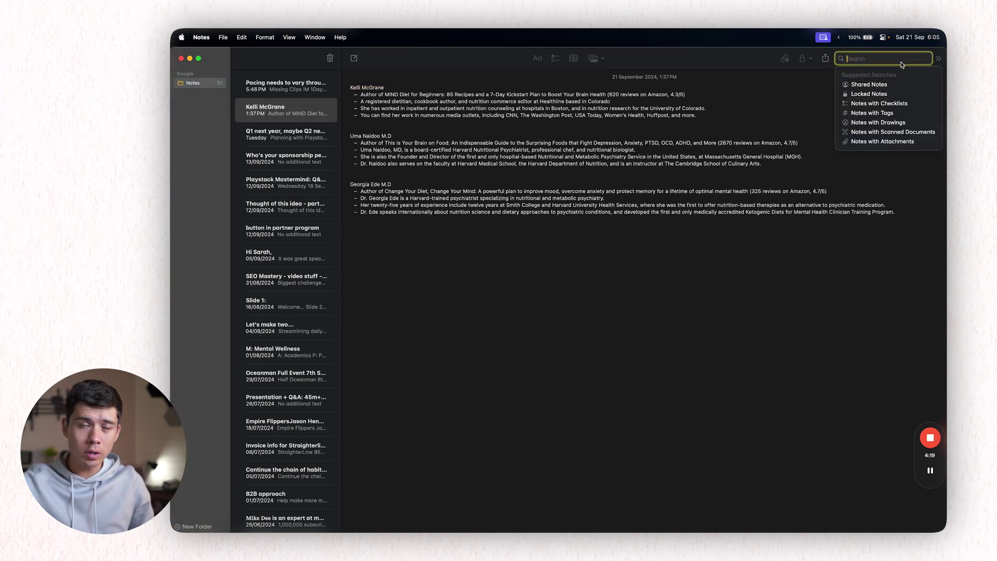
left_click(749, 129)
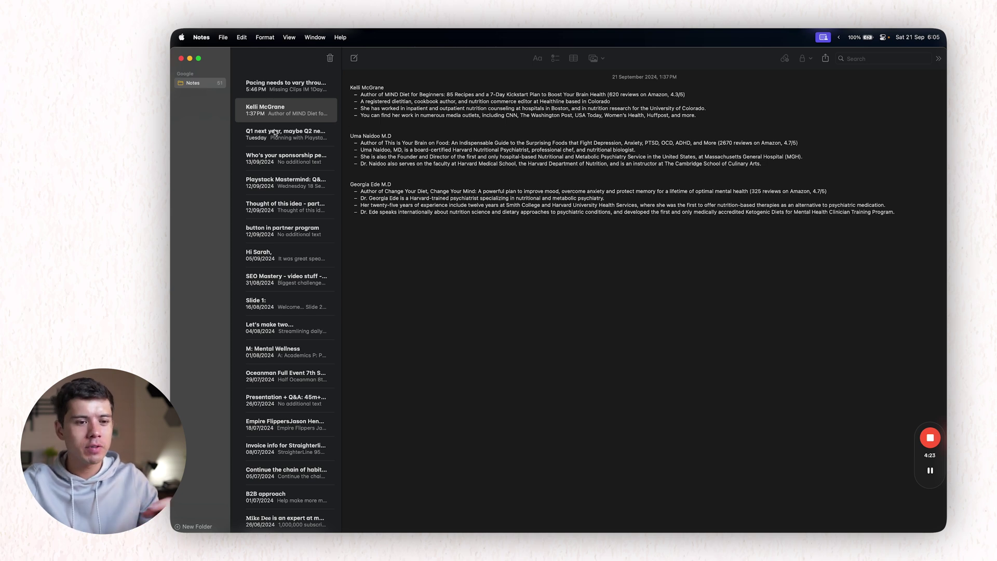
scroll(318, 213, "down", 5)
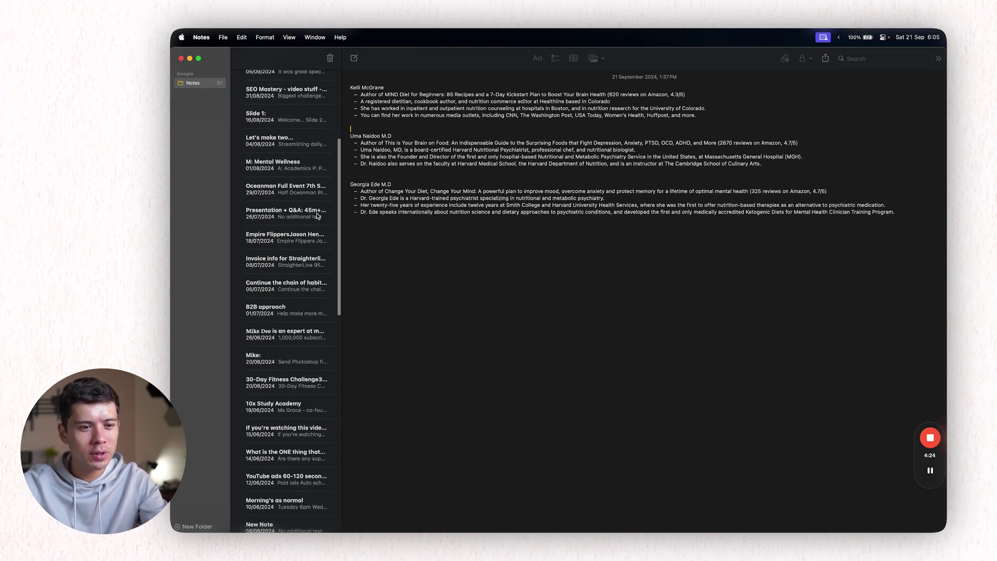
scroll(318, 216, "up", 5)
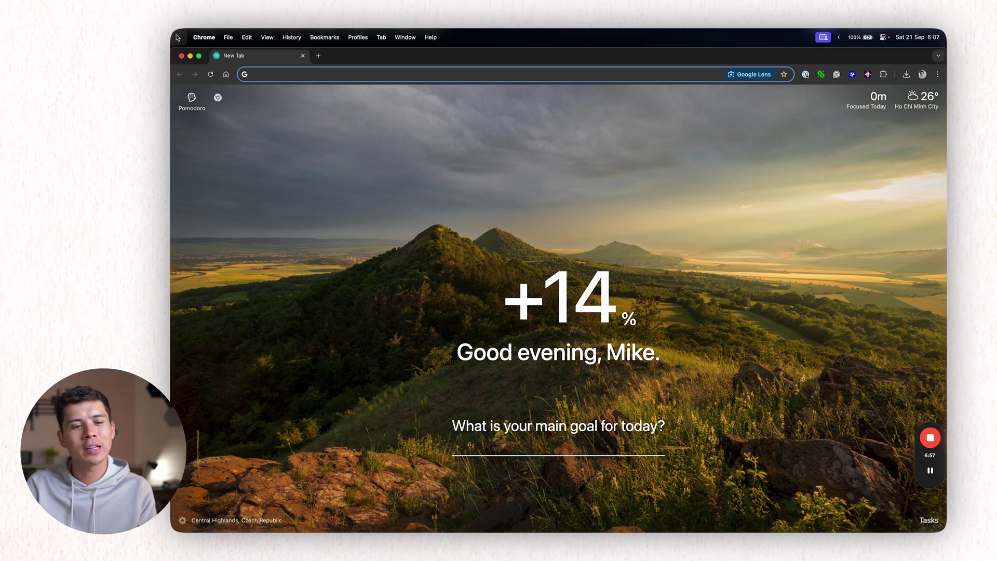
Bring Apple Notes forward and create a new note reading 'New note here'
key("super+Tab")
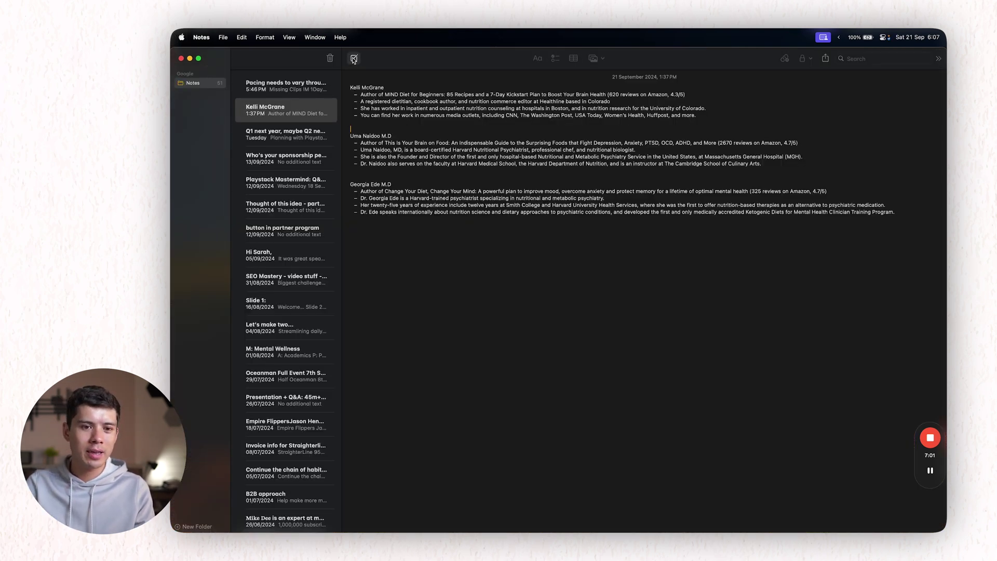
left_click(354, 59)
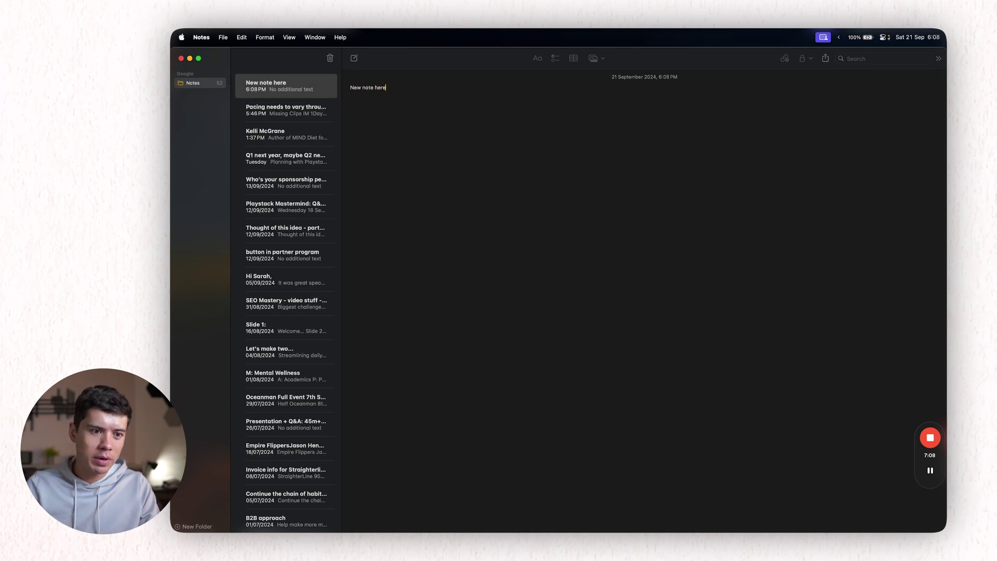
left_click(182, 38)
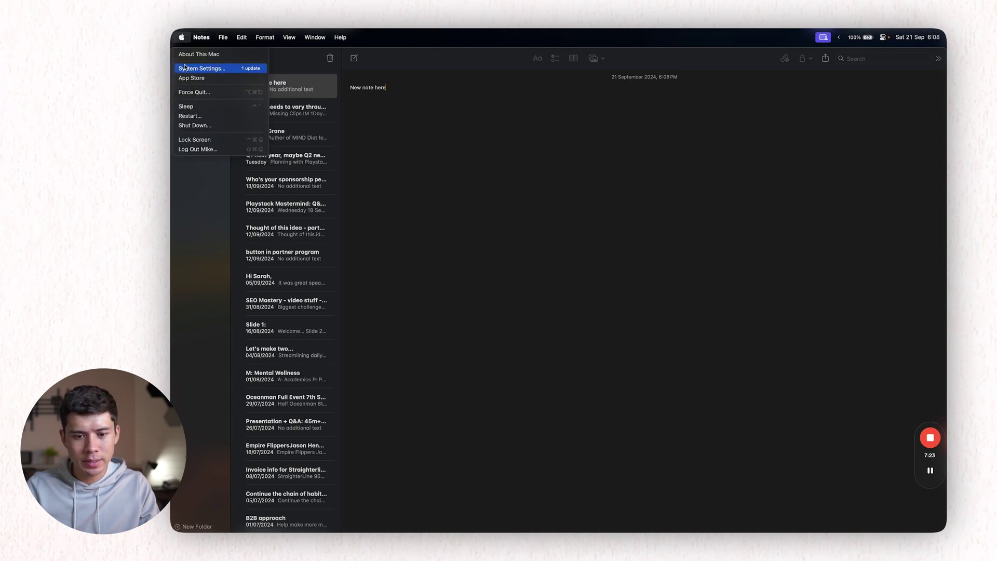
Open the Hot Corners sheet under System Settings > Desktop & Dock
left_click(201, 69)
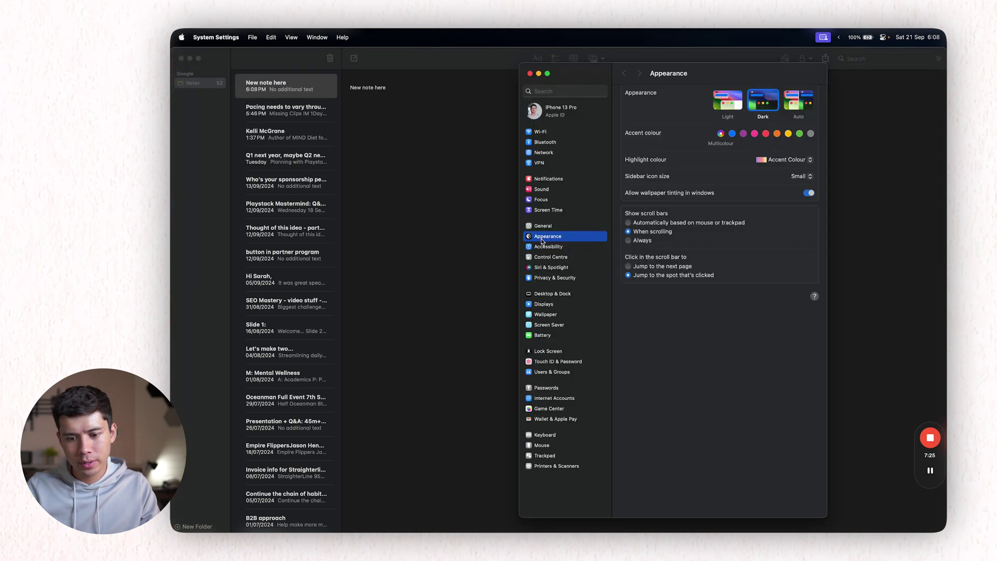
left_click(554, 310)
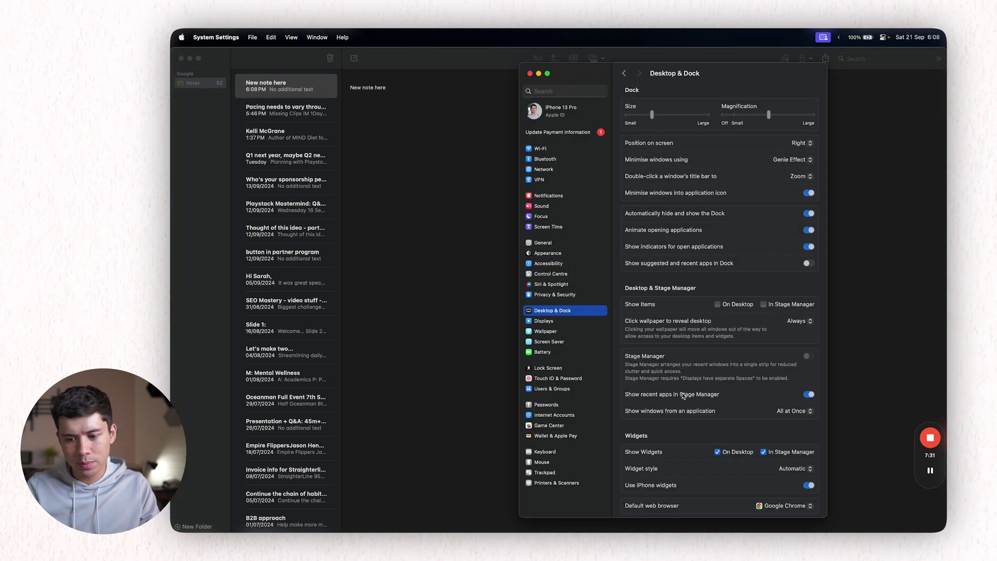
scroll(684, 395, "down", 10)
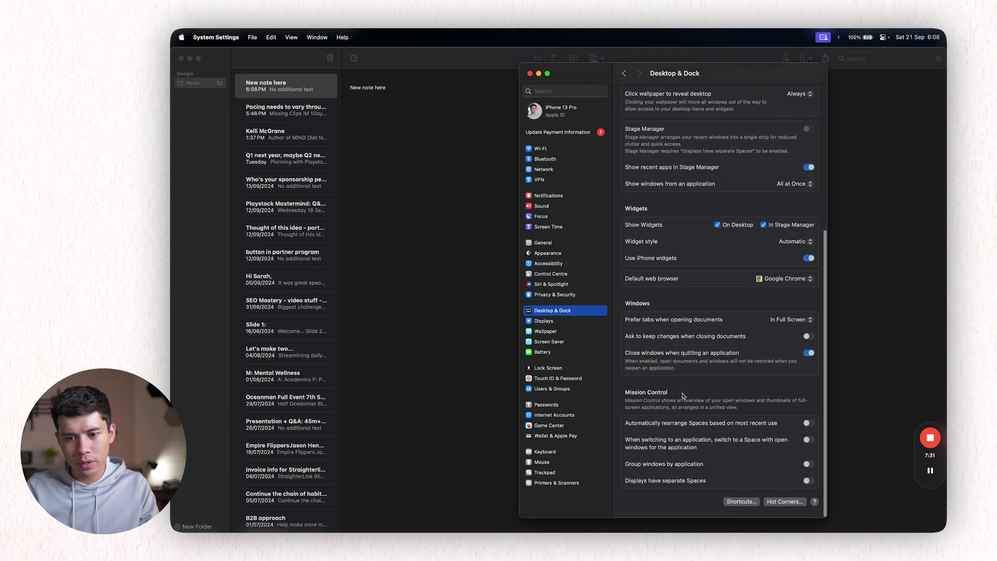
left_click(779, 505)
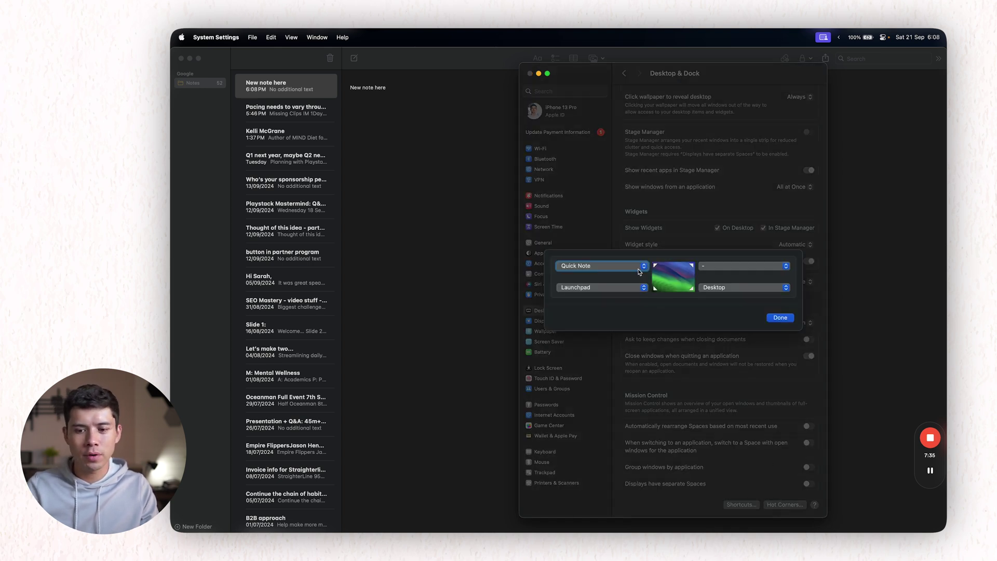